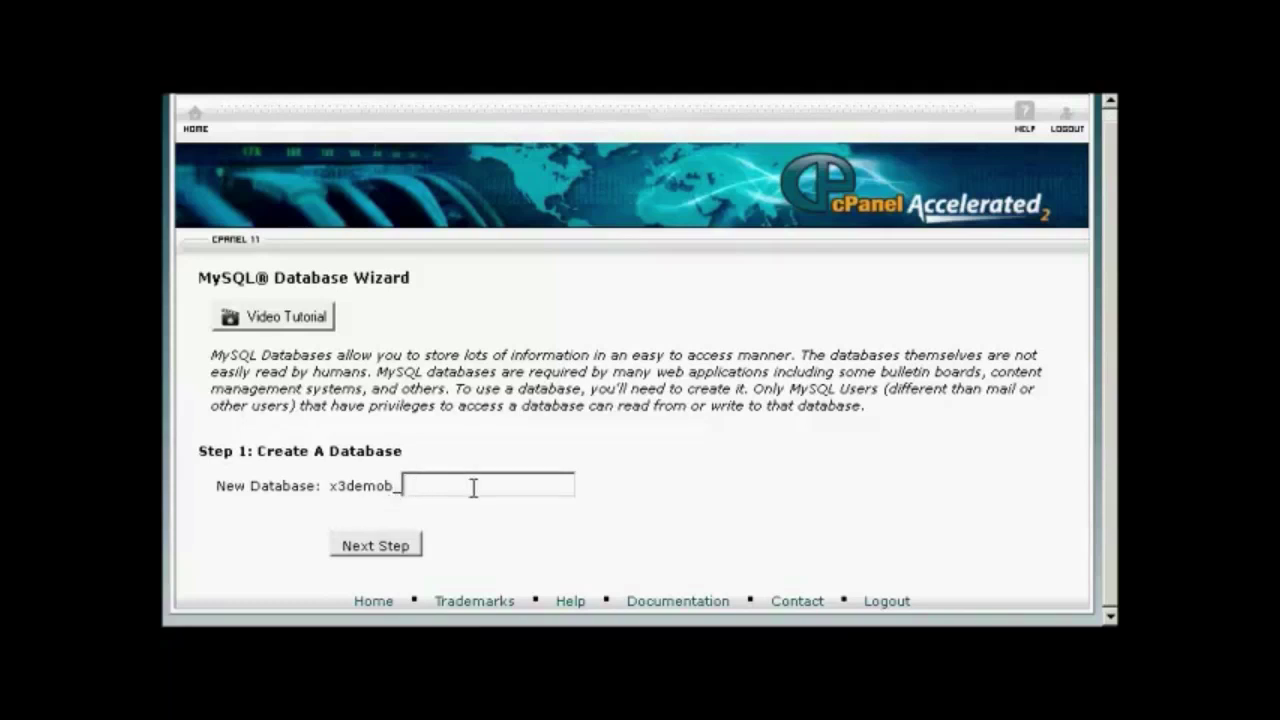
Create the samsblog database and enter a new database username in the wizard's user step
{"action": "type", "text": "samsblog"}
{"action": "left_click", "coordinate": [378, 546]}
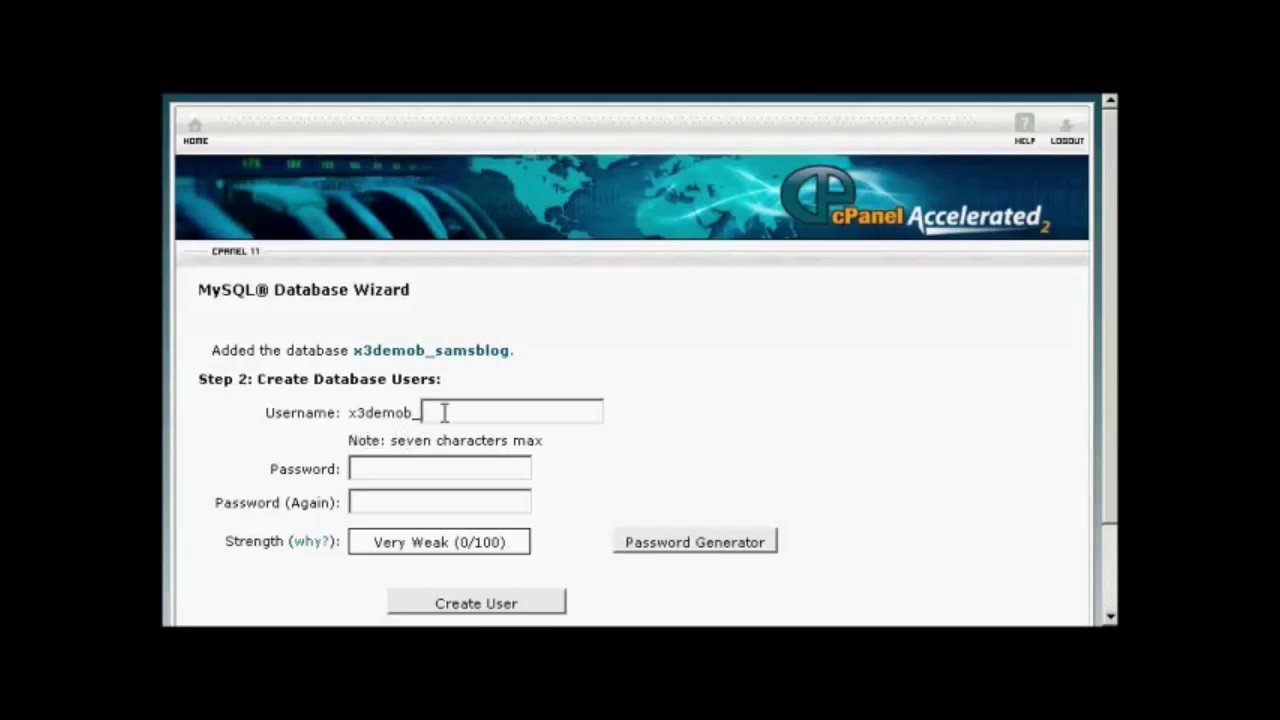
{"action": "type", "text": "sam001"}
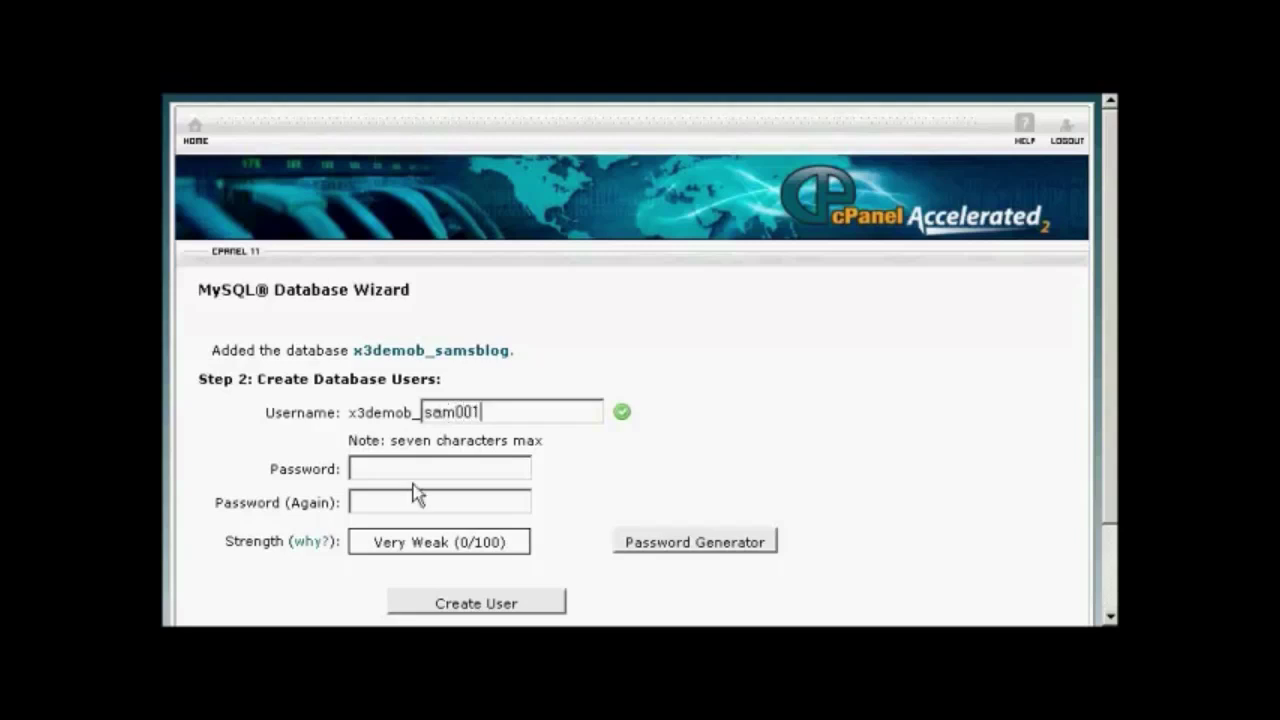
{"action": "left_click", "coordinate": [405, 467]}
Generate and copy a Very Strong (100/100) password and apply it to both password fields
{"action": "left_click", "coordinate": [716, 548]}
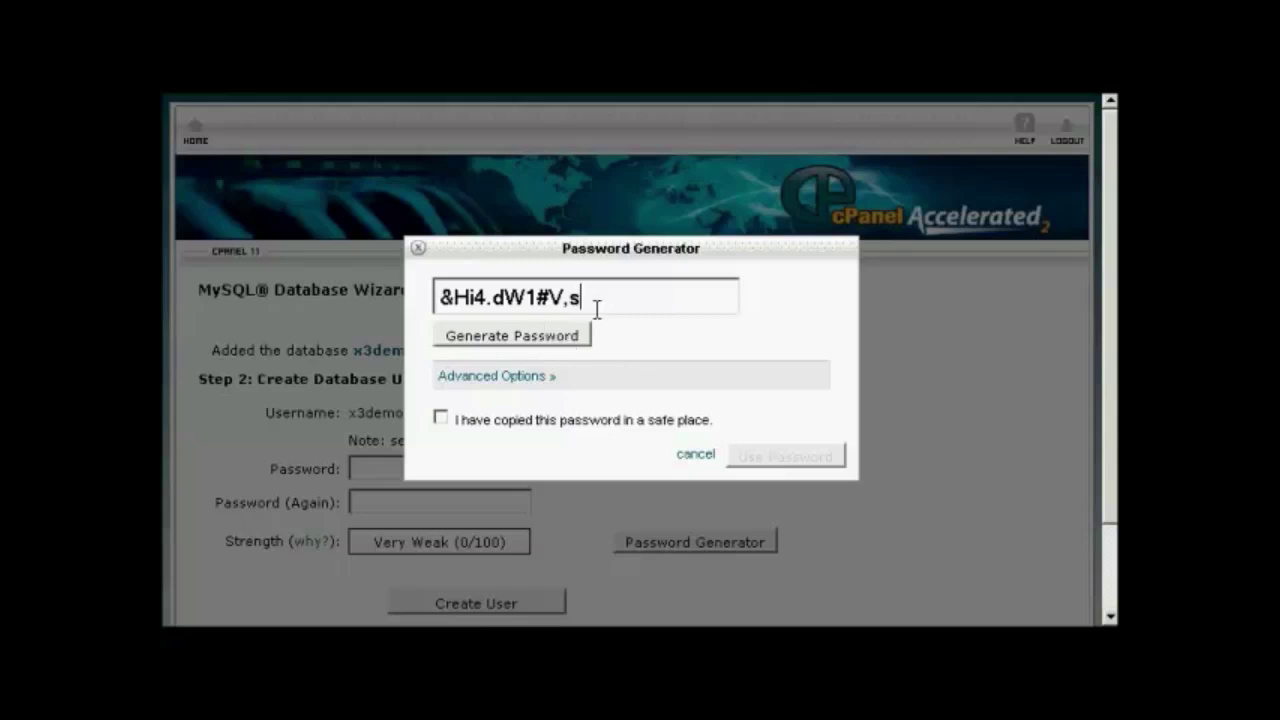
{"action": "left_click_drag", "start_coordinate": [594, 303], "coordinate": [436, 290]}
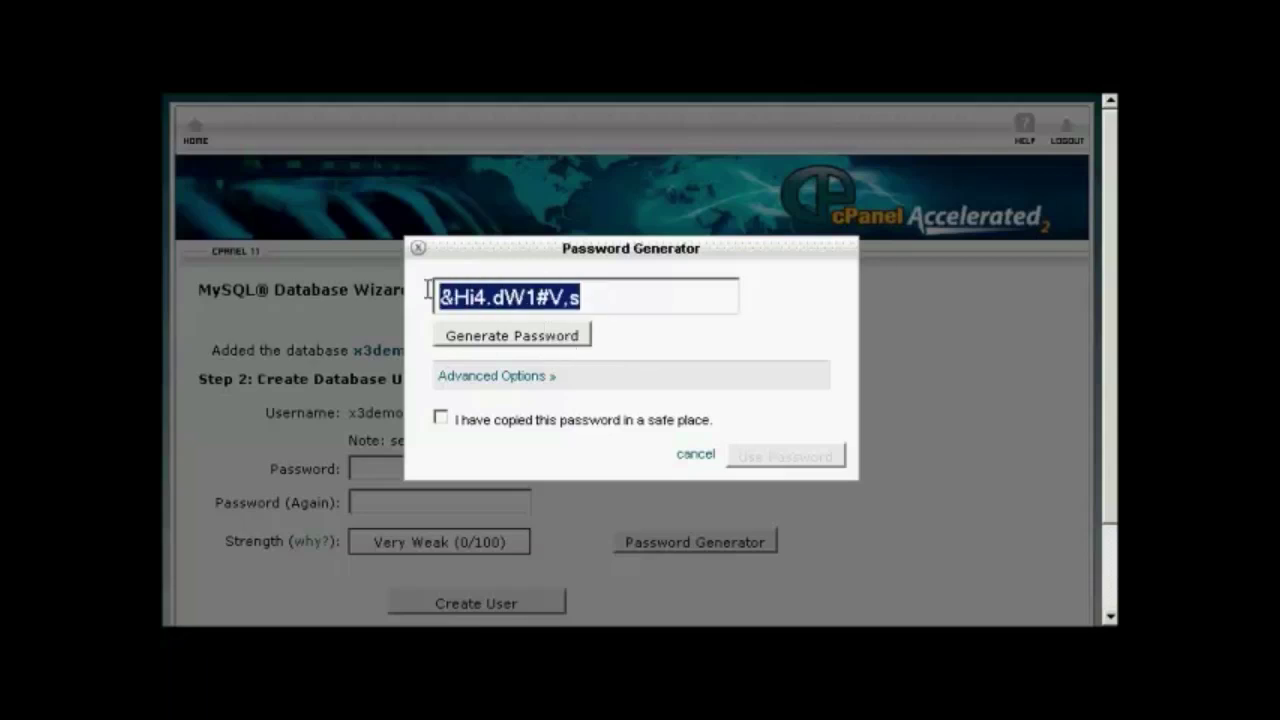
{"action": "right_click", "coordinate": [479, 293]}
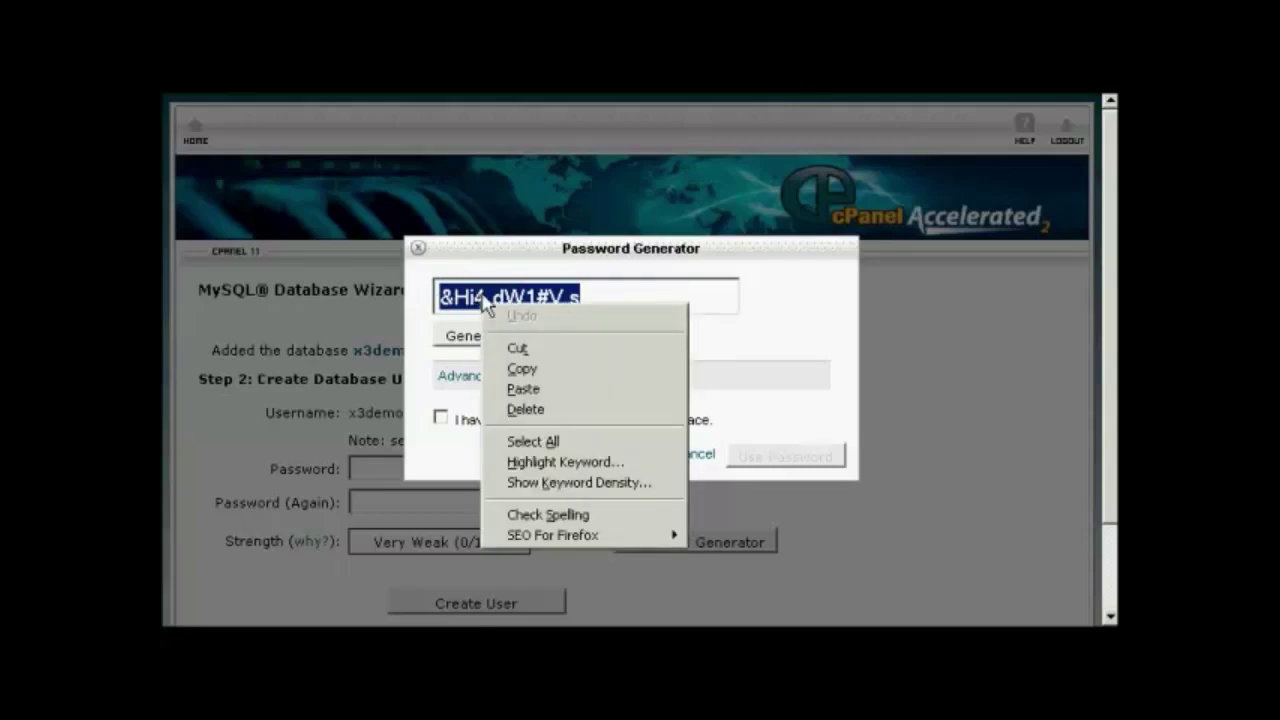
{"action": "left_click", "coordinate": [522, 368]}
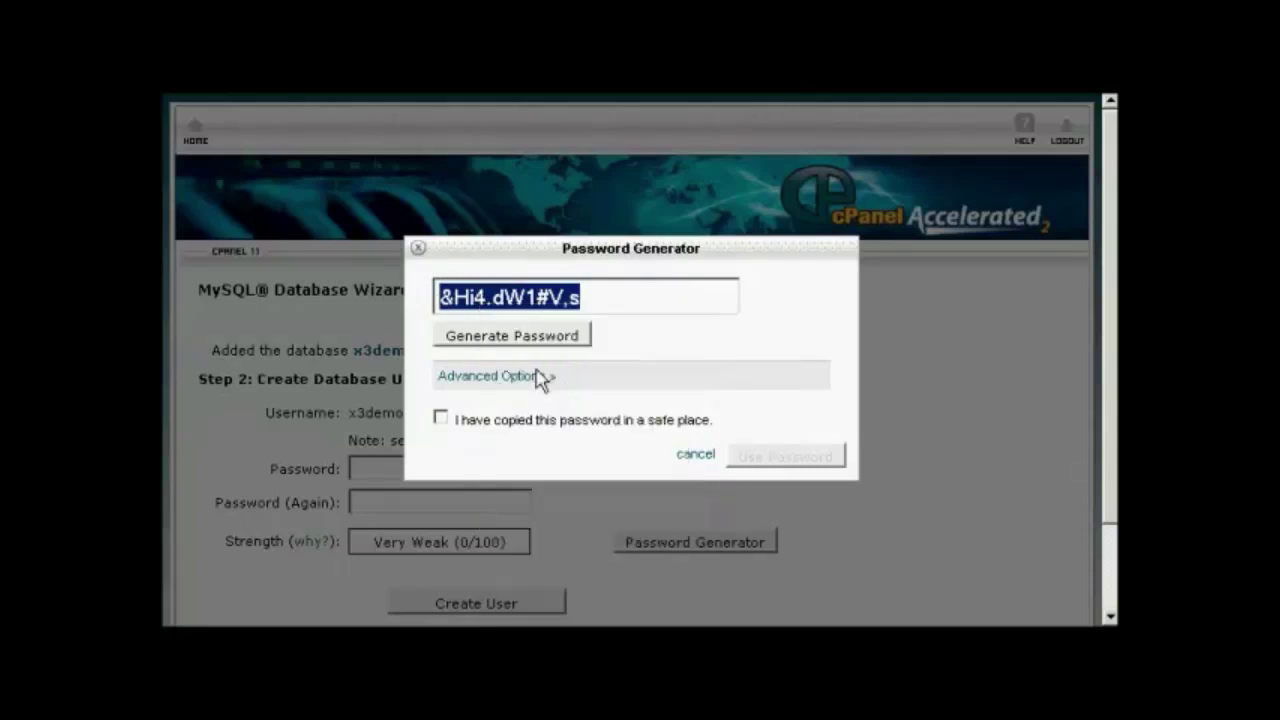
{"action": "left_click", "coordinate": [441, 420]}
{"action": "left_click", "coordinate": [812, 459]}
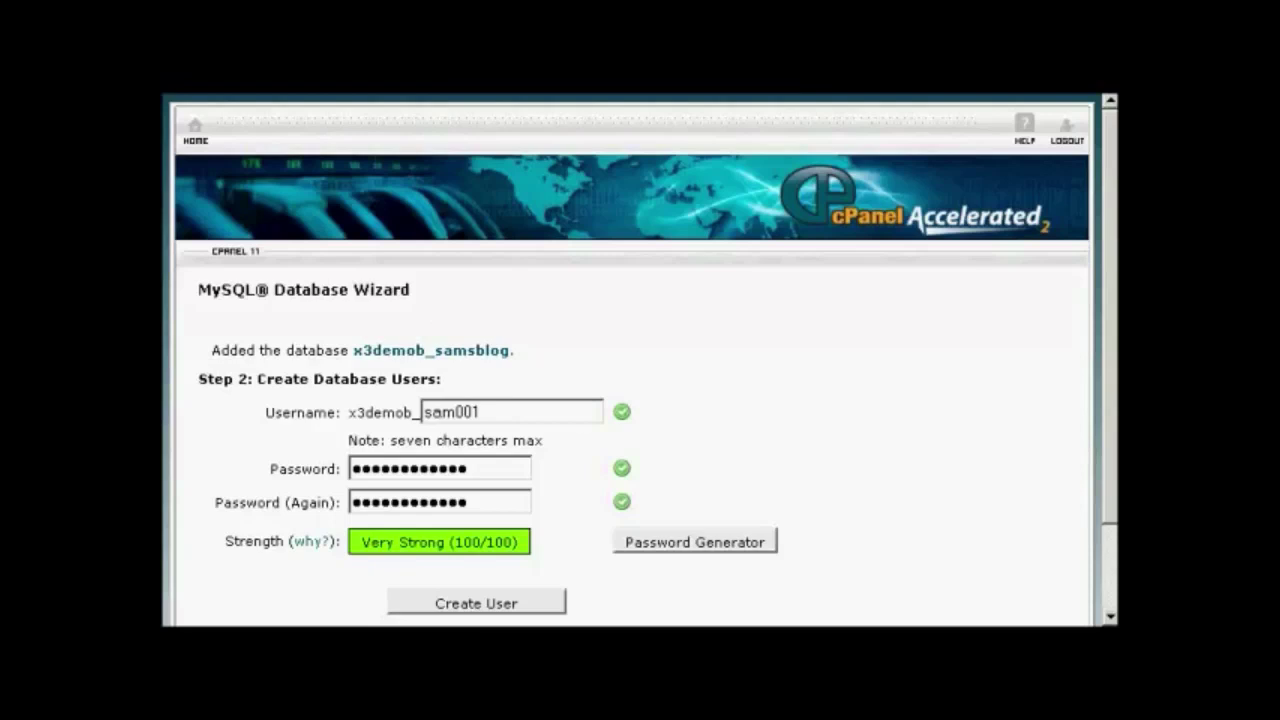
{"action": "left_click", "coordinate": [695, 542]}
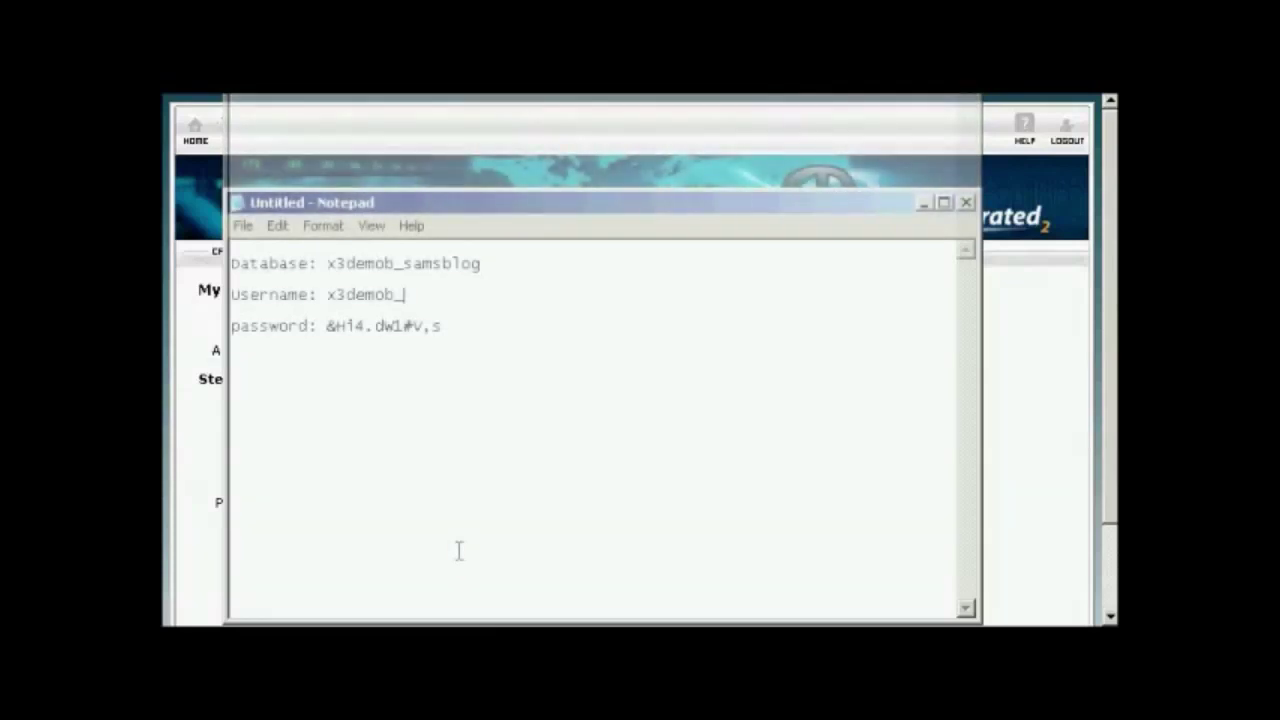
Note the database name, database username and generated password in Notepad, then minimize it
{"action": "type", "text": "sam"}
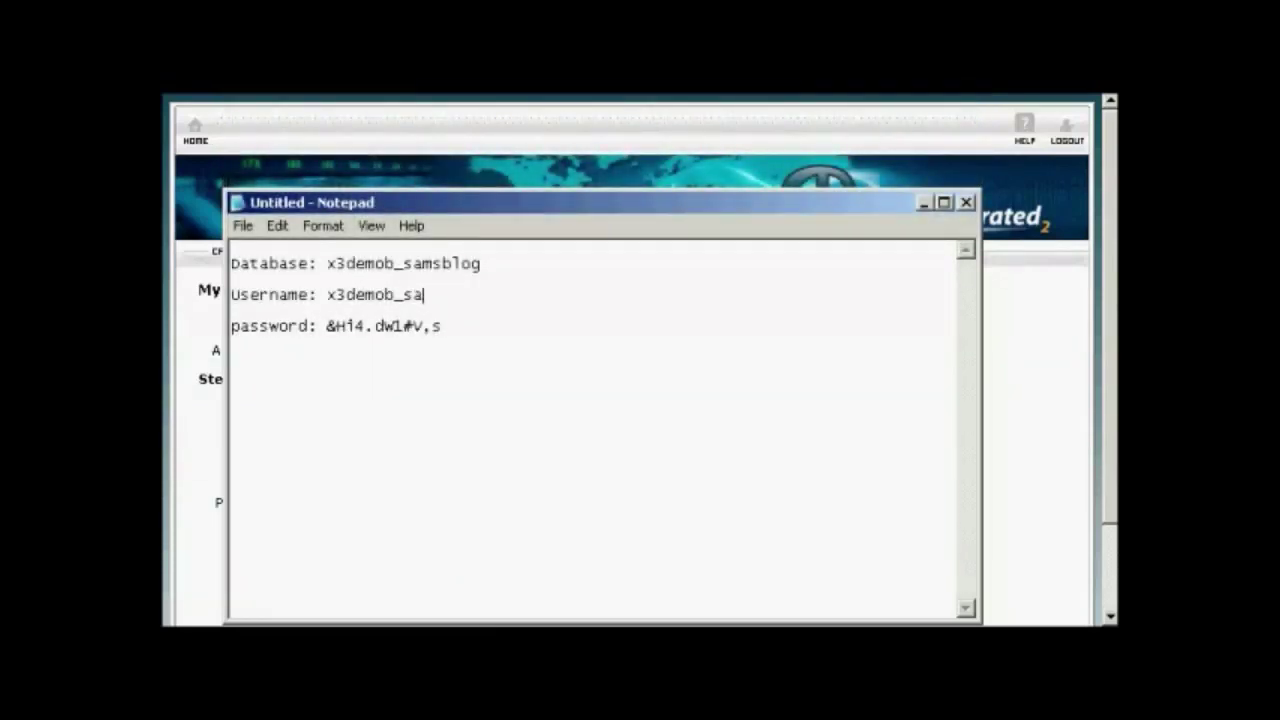
{"action": "type", "text": "001"}
{"action": "left_click", "coordinate": [924, 203]}
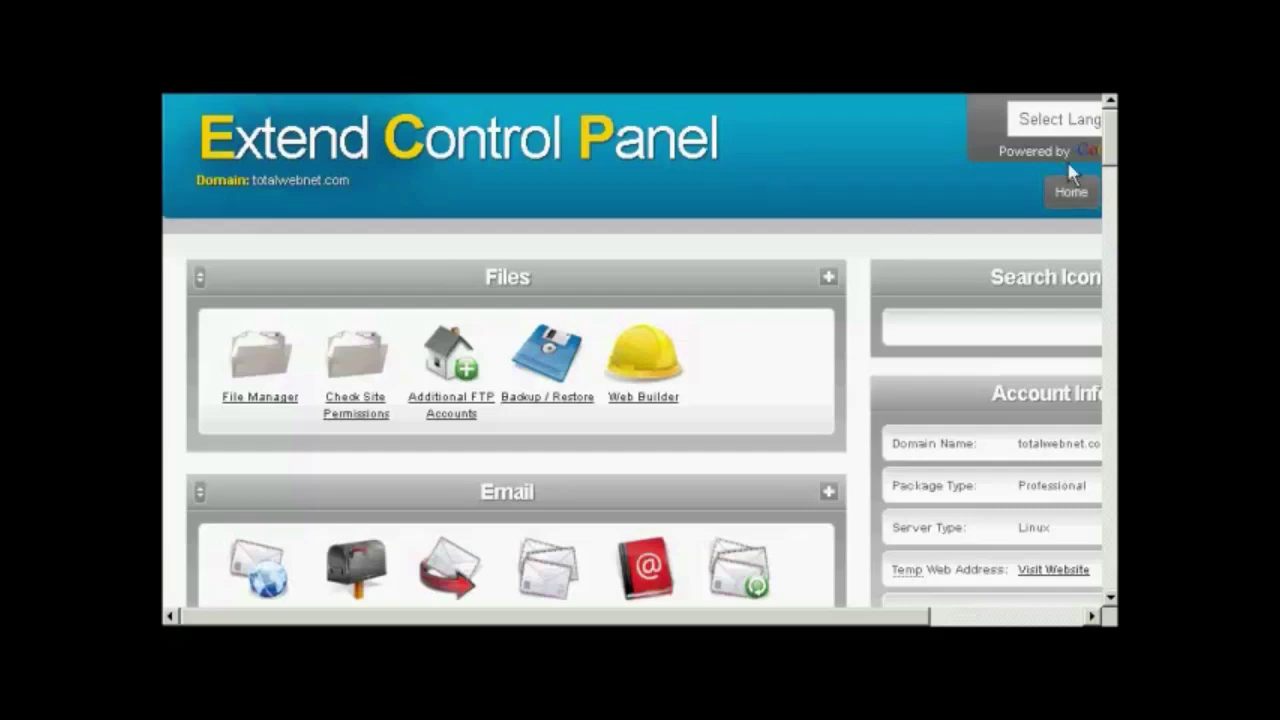
Open MySQL Databases under Web Tools and scroll to the Create a MySQL Database form
{"action": "left_click_drag", "start_coordinate": [1110, 128], "coordinate": [1112, 256]}
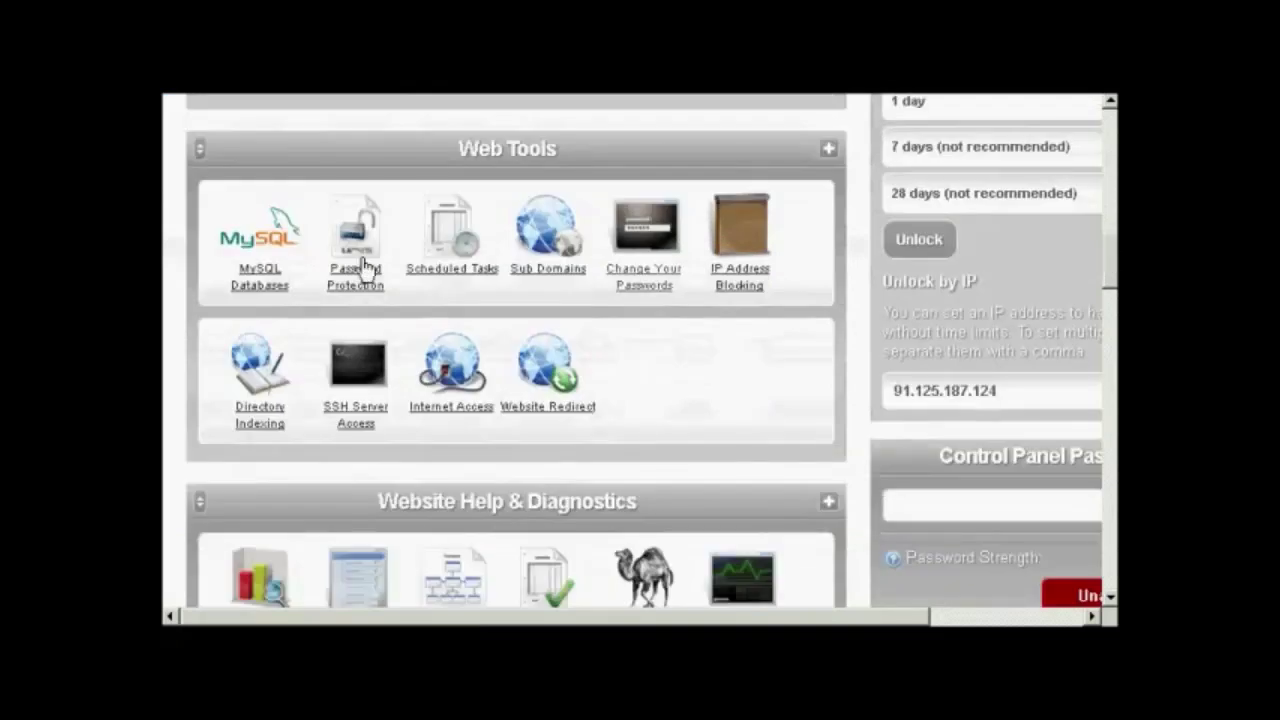
{"action": "left_click", "coordinate": [252, 296]}
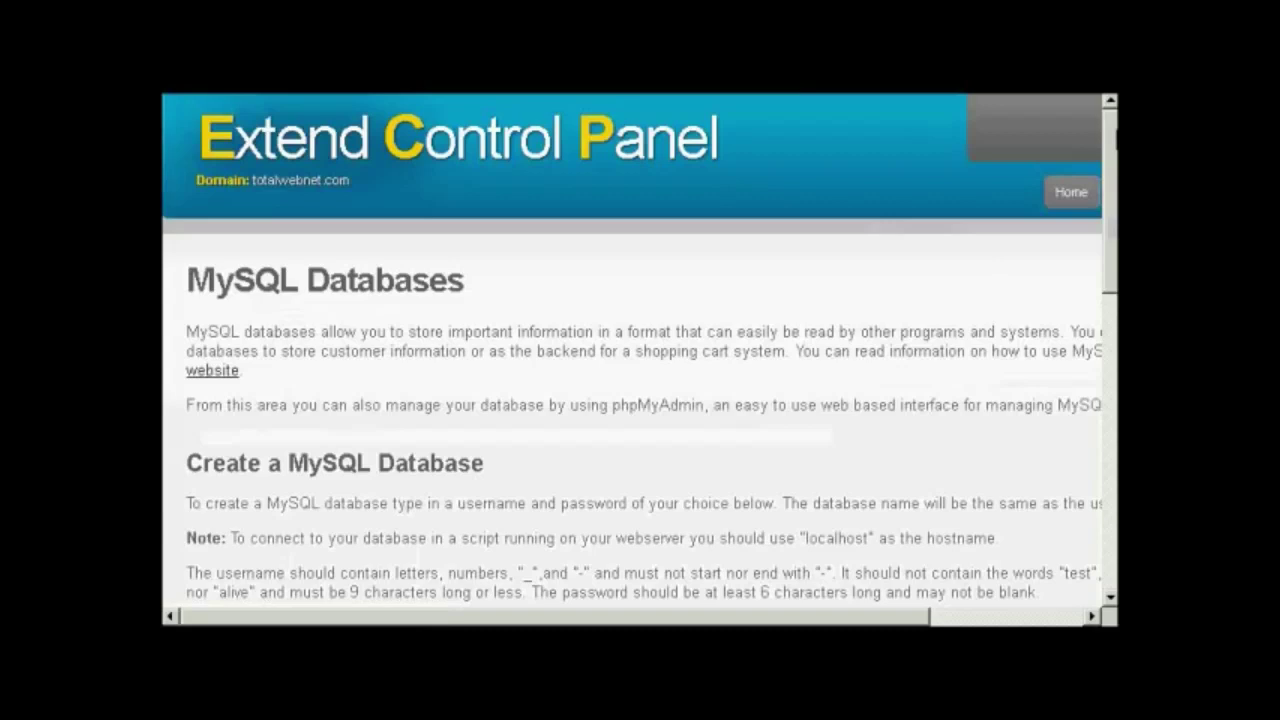
{"action": "scroll", "coordinate": [640, 350], "scroll_direction": "down", "scroll_amount": 3}
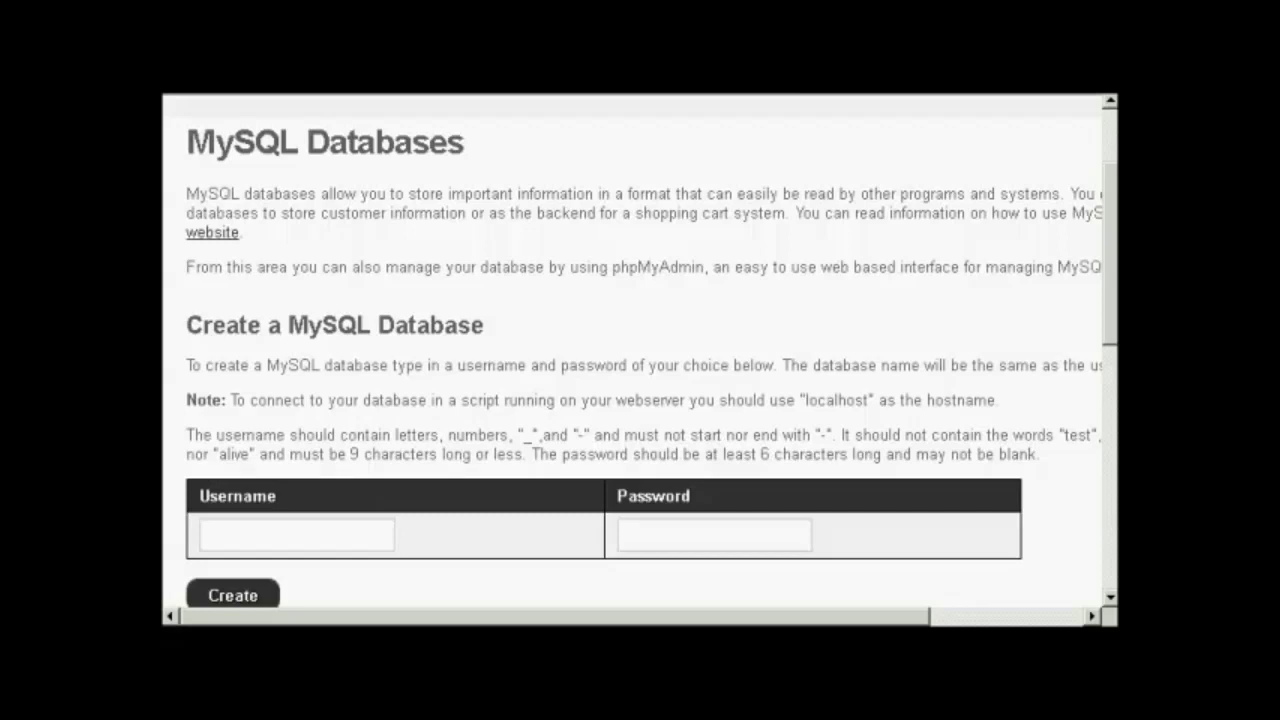
Create a MySQL database in Extend with the database username and a password
{"action": "left_click", "coordinate": [314, 531]}
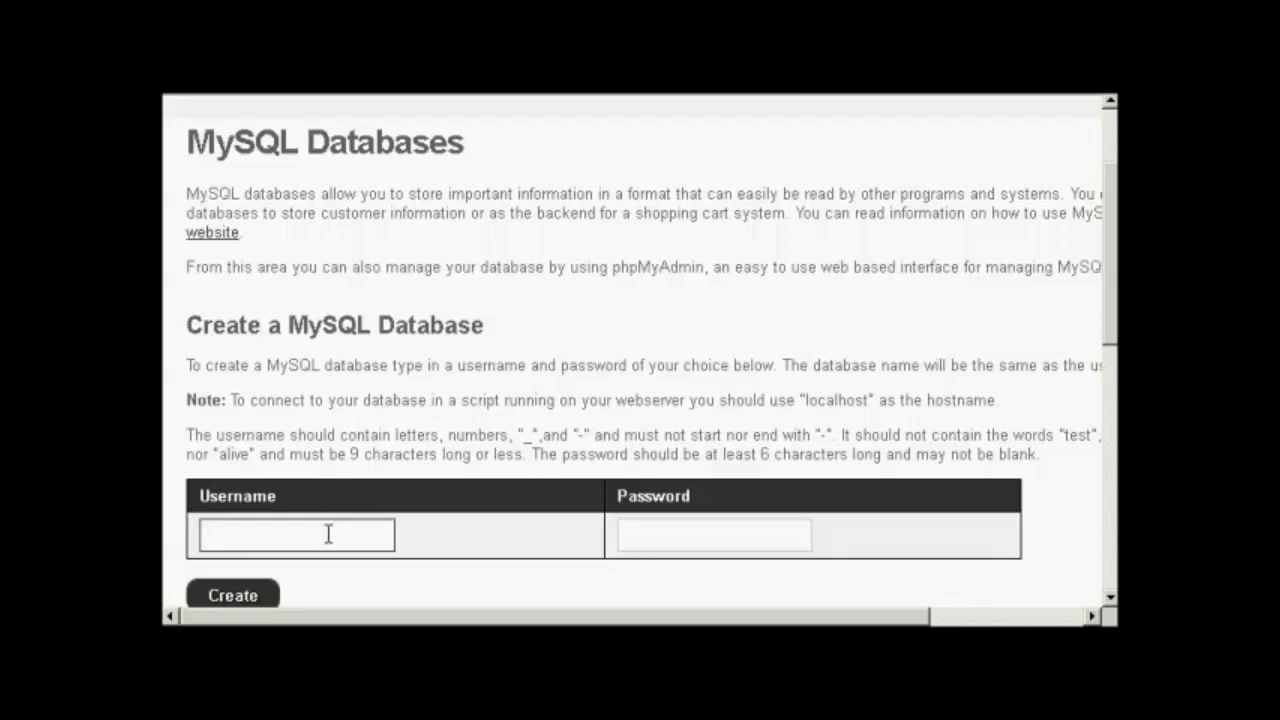
{"action": "type", "text": "sam001"}
{"action": "left_click", "coordinate": [661, 533]}
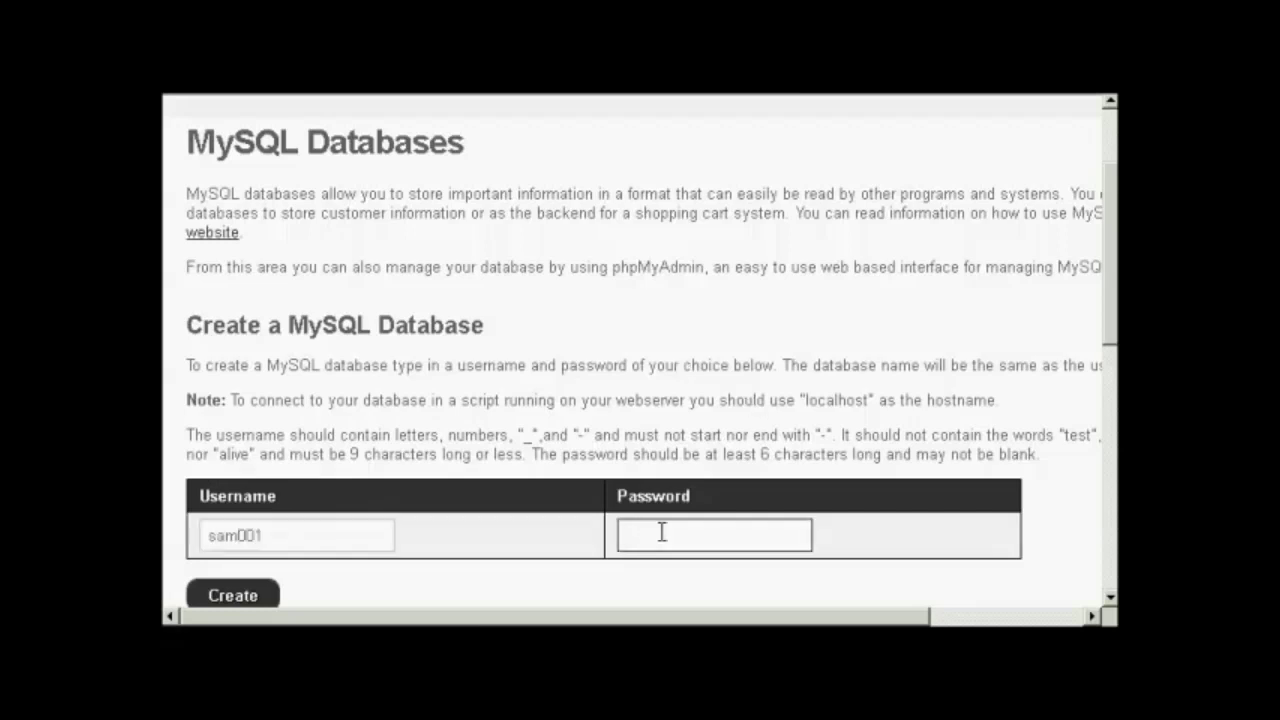
{"action": "type", "text": "abc123"}
{"action": "left_click", "coordinate": [256, 600]}
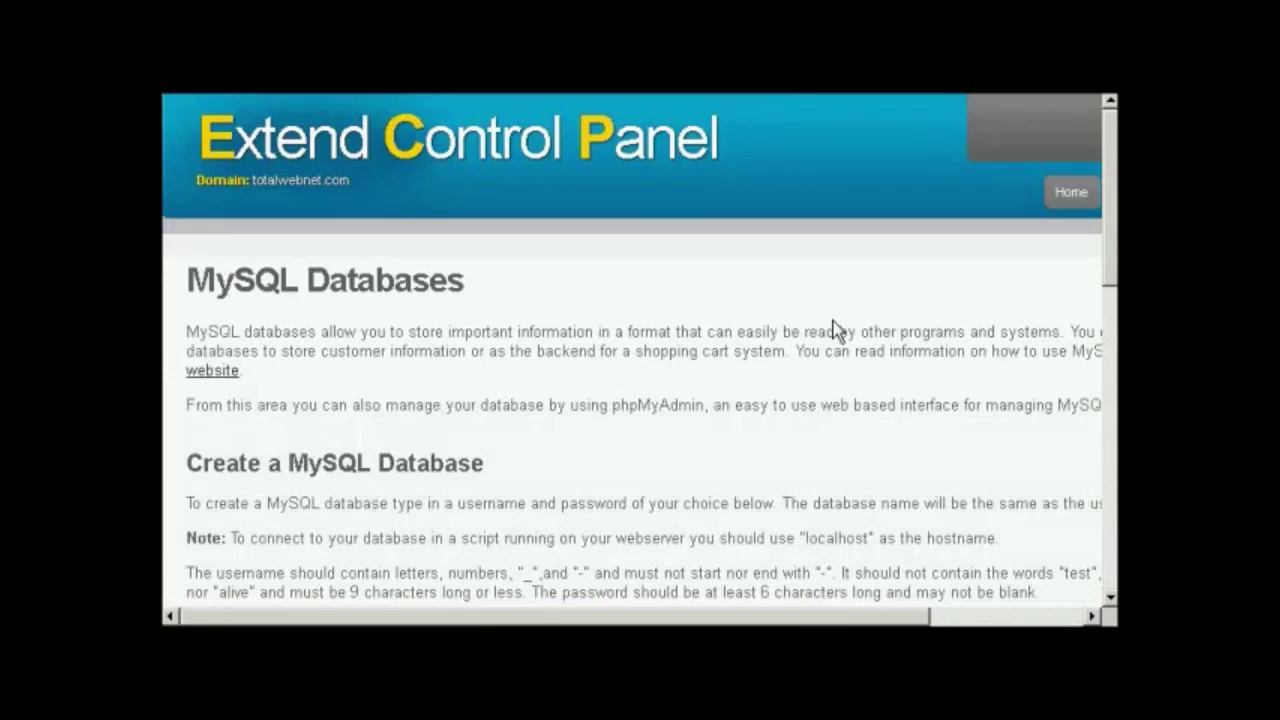
{"action": "scroll", "coordinate": [500, 420], "scroll_direction": "down", "scroll_amount": 10}
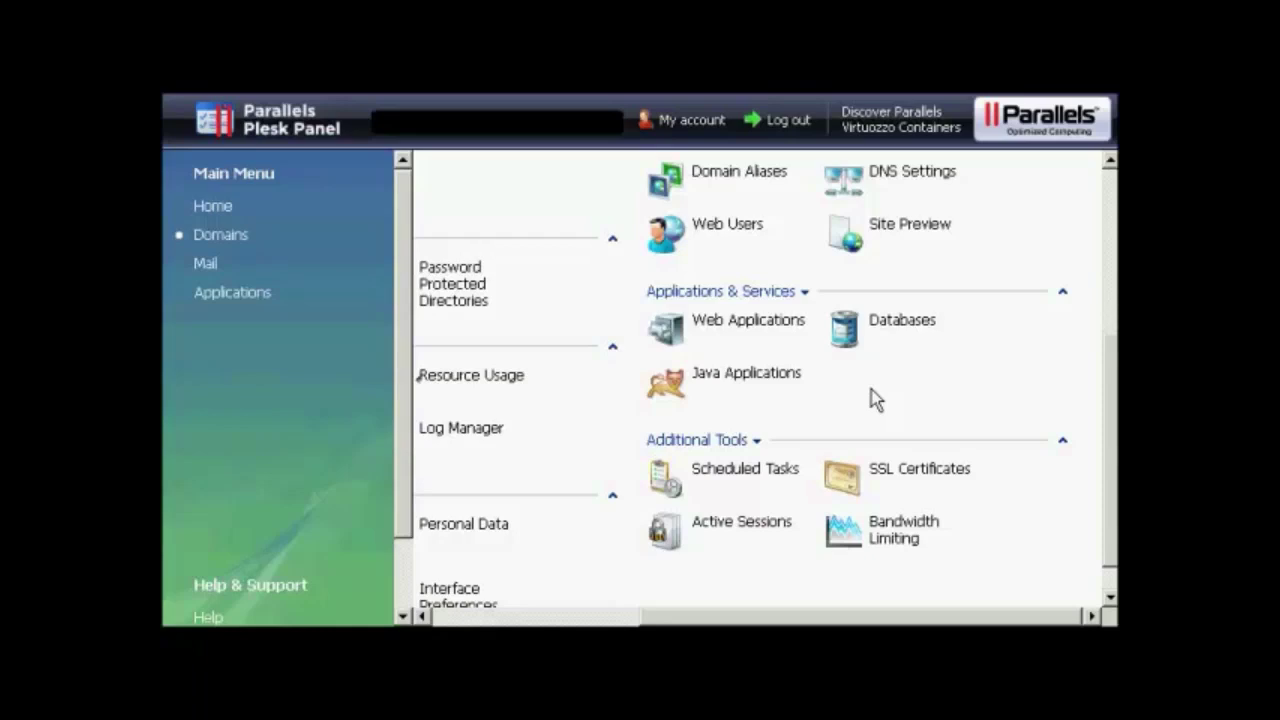
Add the MySQL database anothercompany_samsblog for anothercompany.co.uk in Plesk
{"action": "left_click", "coordinate": [843, 327]}
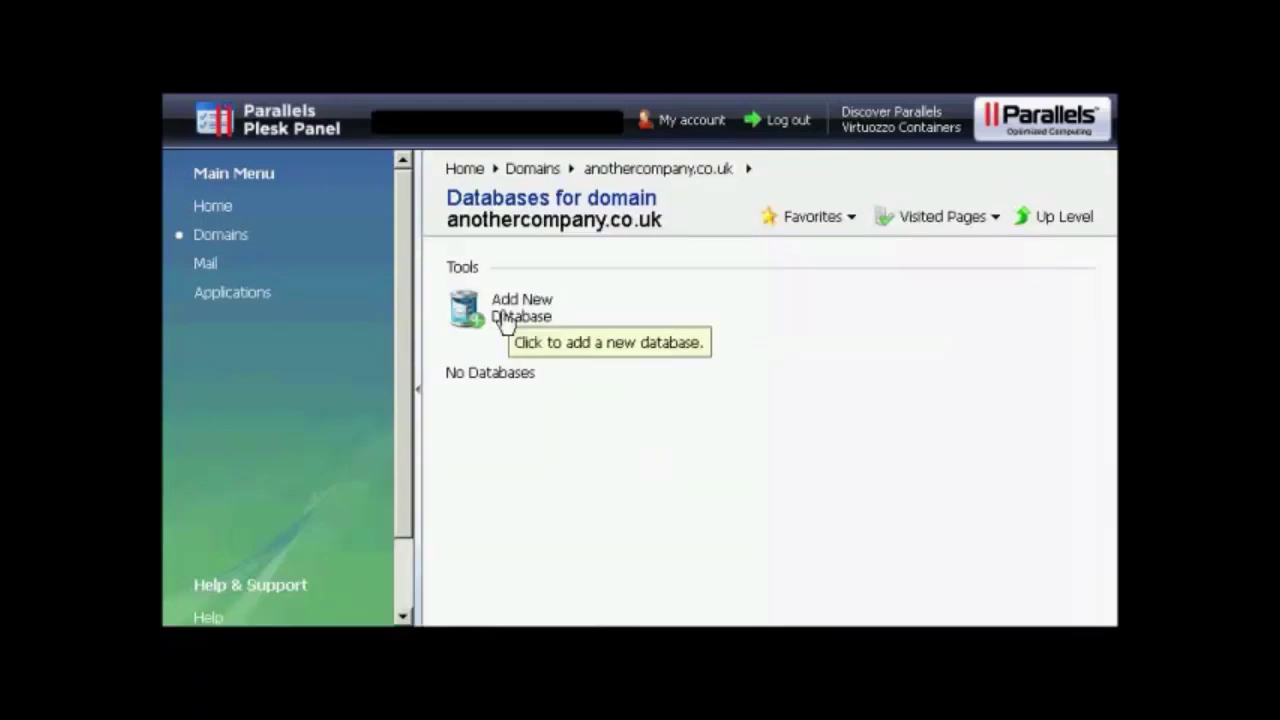
{"action": "left_click", "coordinate": [503, 318]}
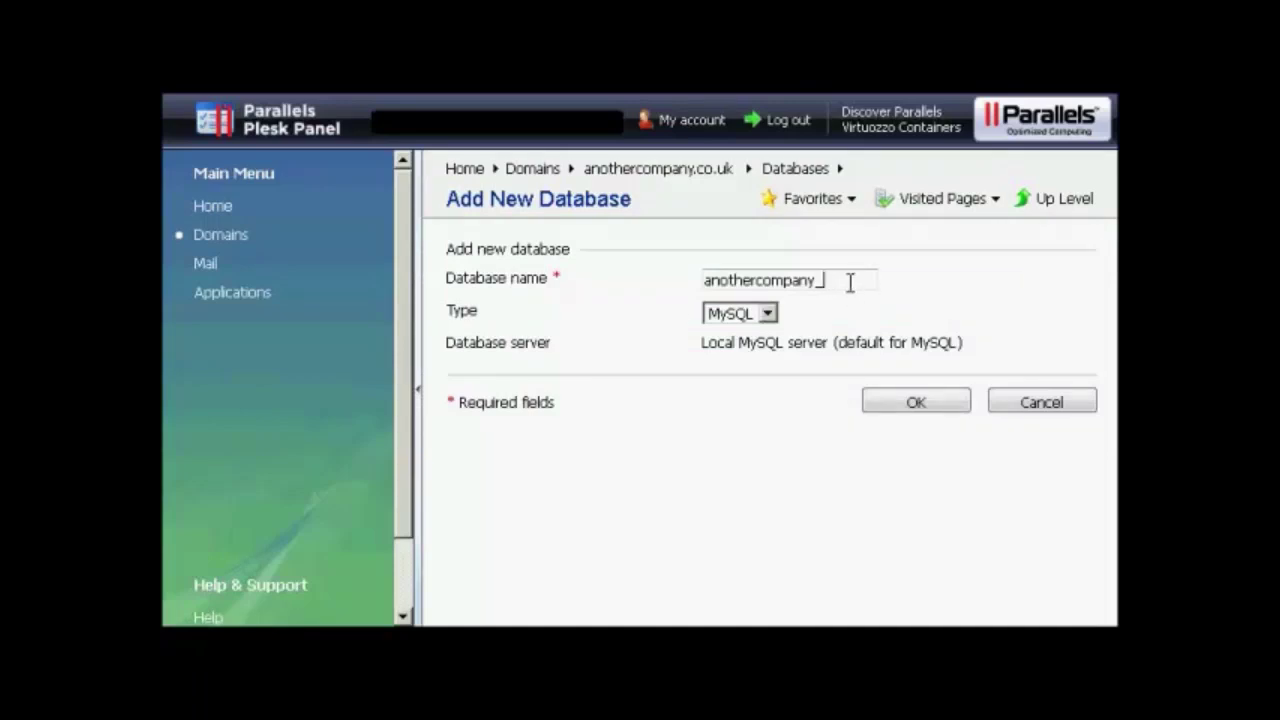
{"action": "type", "text": "samsblog"}
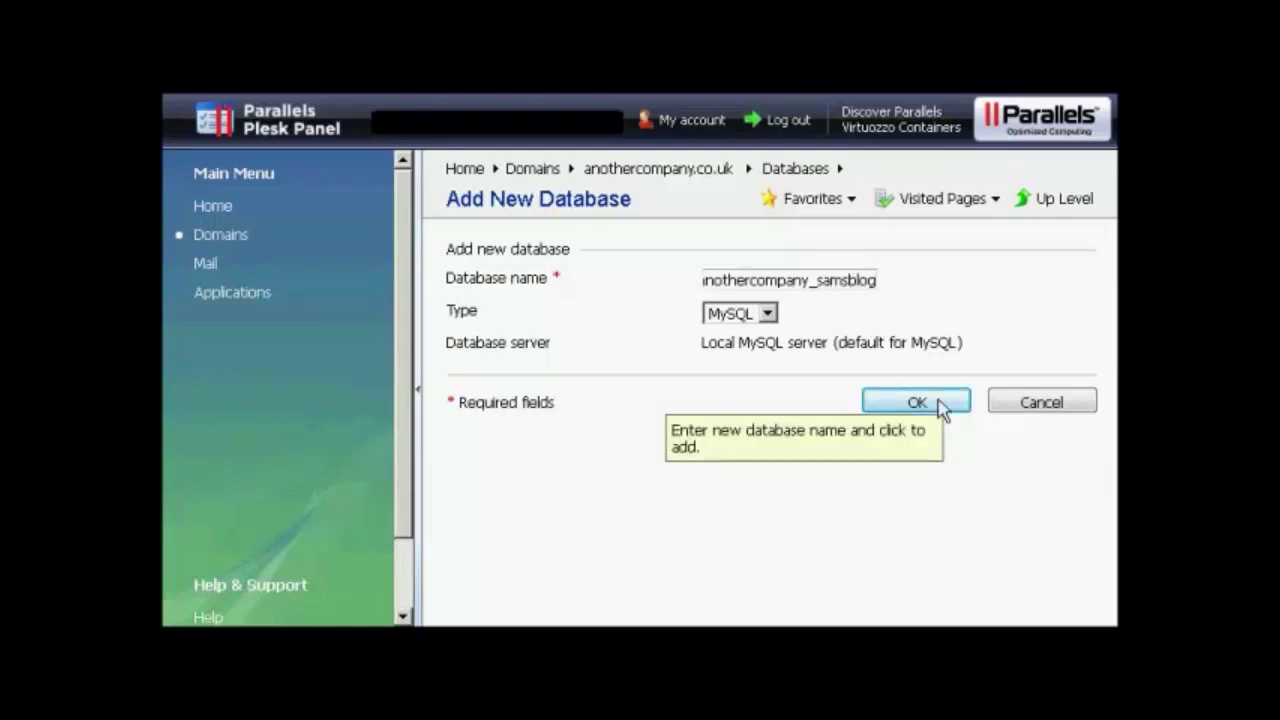
{"action": "left_click", "coordinate": [916, 403]}
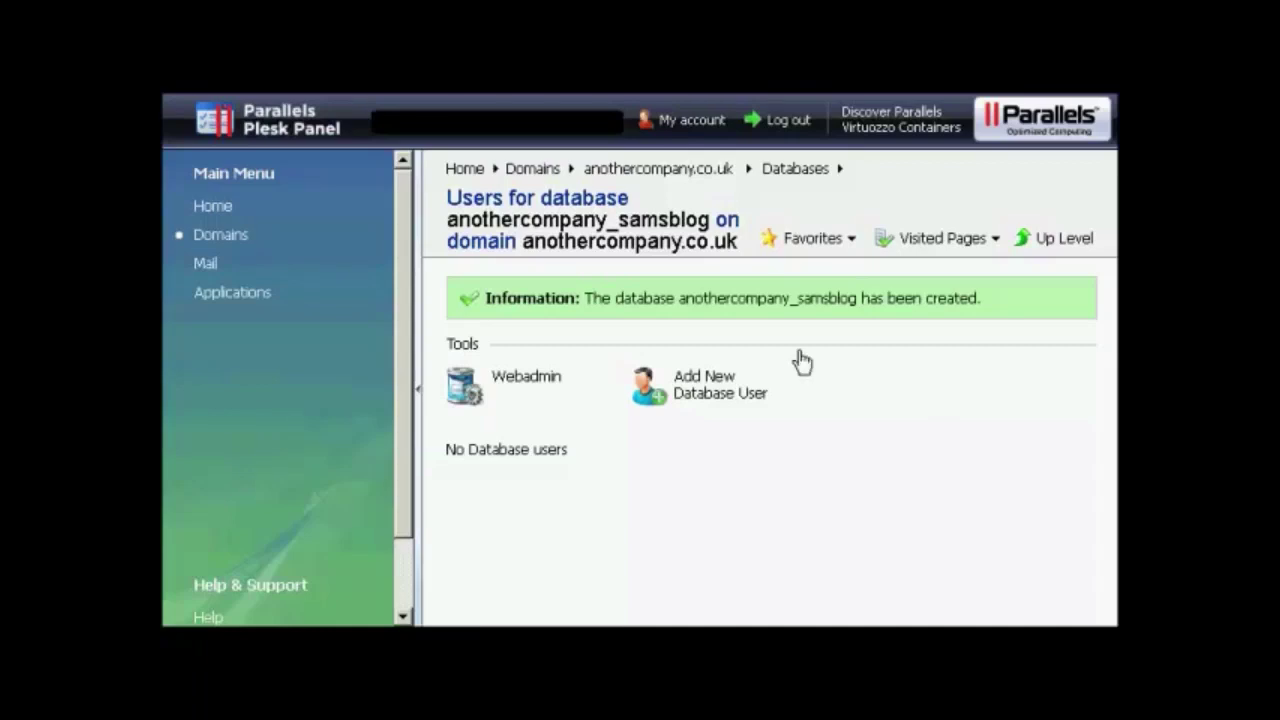
Add a database user with a confirmed password to anothercompany_samsblog
{"action": "left_click", "coordinate": [708, 398]}
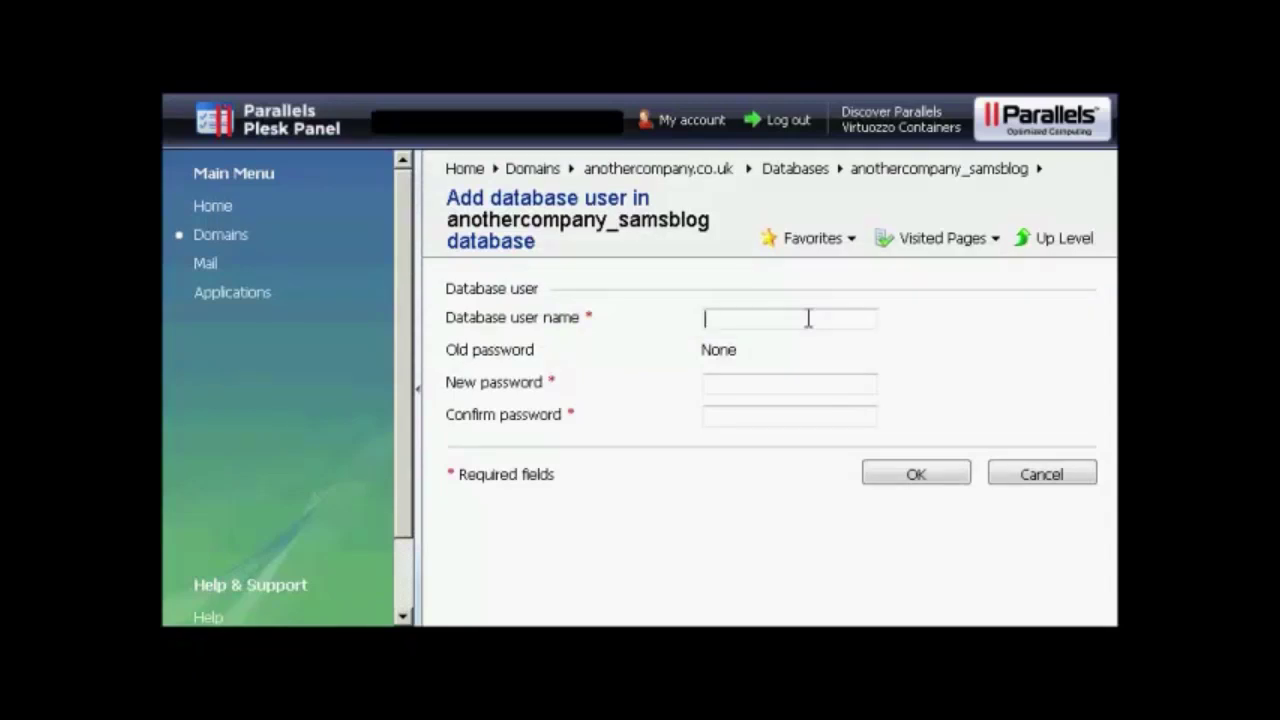
{"action": "type", "text": "sam001"}
{"action": "left_click", "coordinate": [744, 380]}
{"action": "type", "text": "******"}
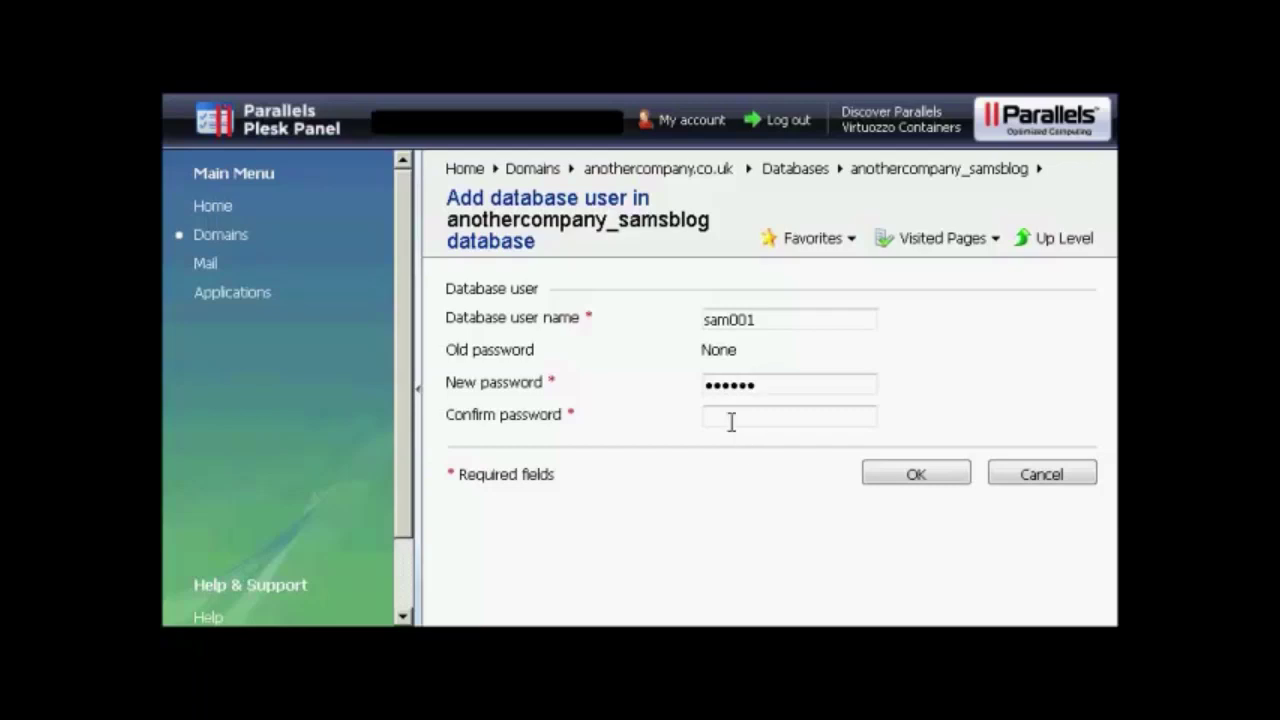
{"action": "left_click", "coordinate": [722, 410]}
{"action": "type", "text": "******"}
{"action": "left_click", "coordinate": [914, 476]}
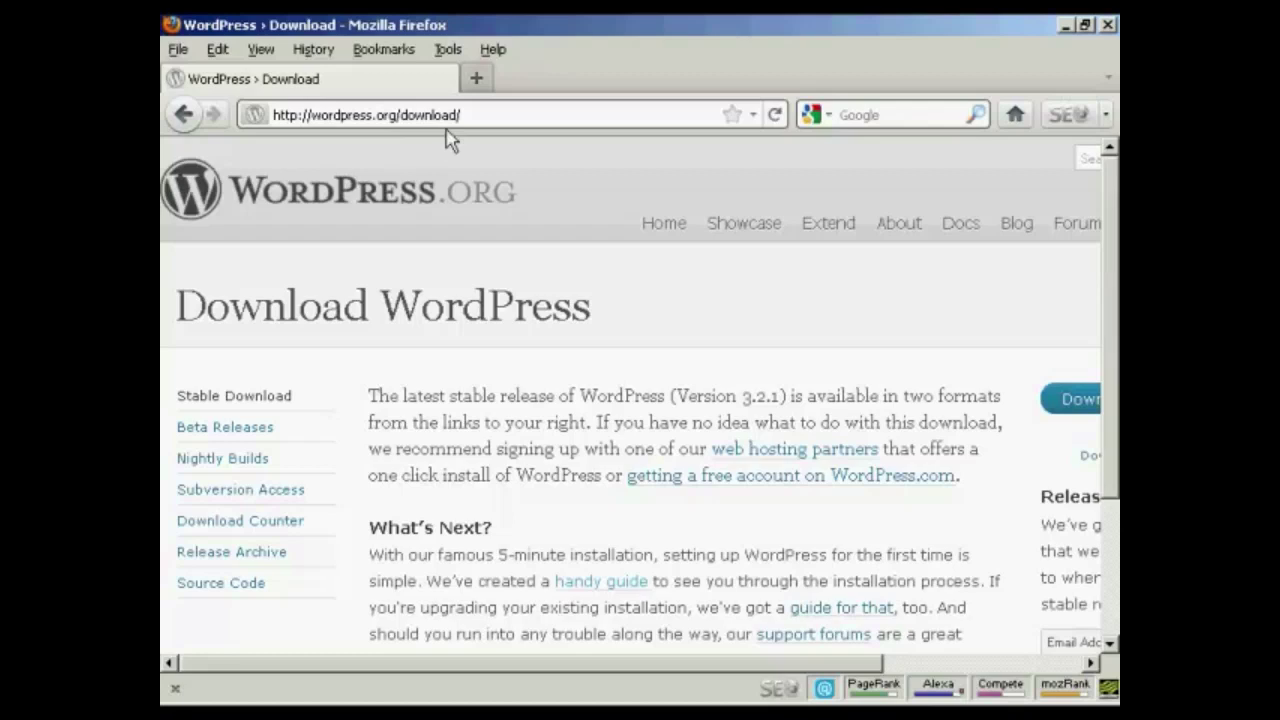
Start downloading wordpress-3.2.1.zip from the WordPress.org Download page
{"action": "left_click_drag", "start_coordinate": [606, 664], "coordinate": [896, 672]}
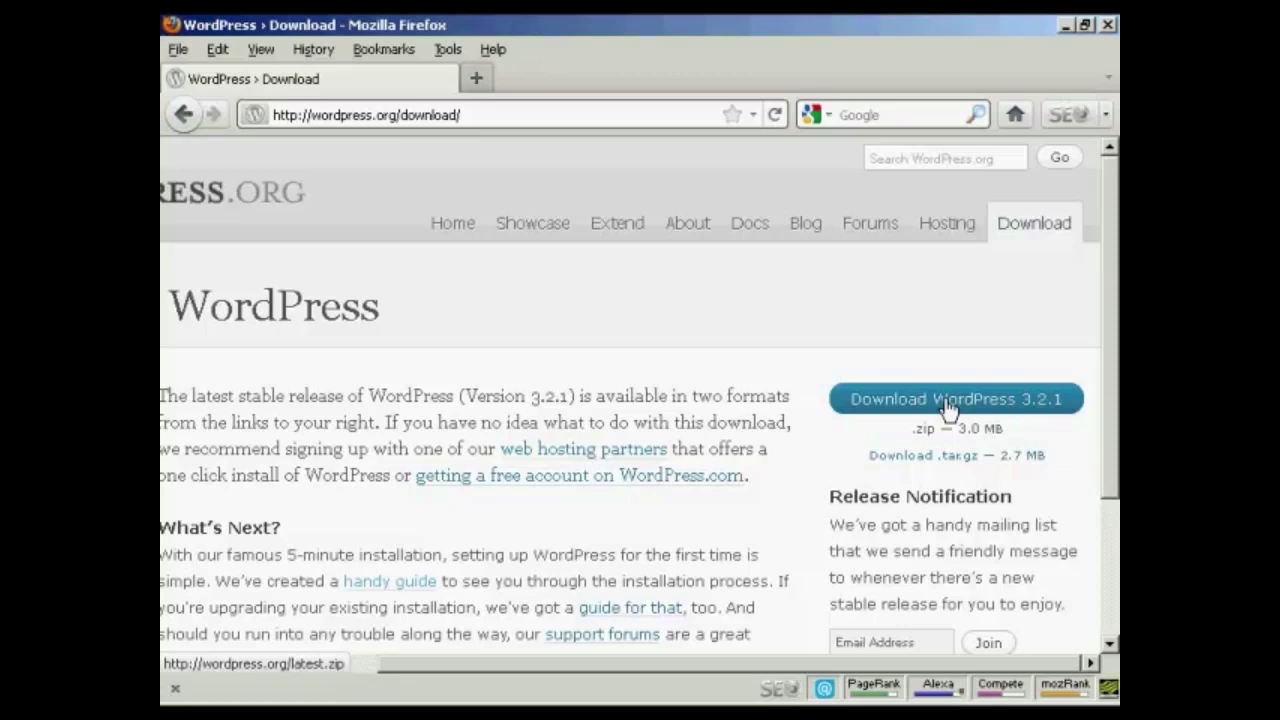
{"action": "left_click", "coordinate": [948, 405]}
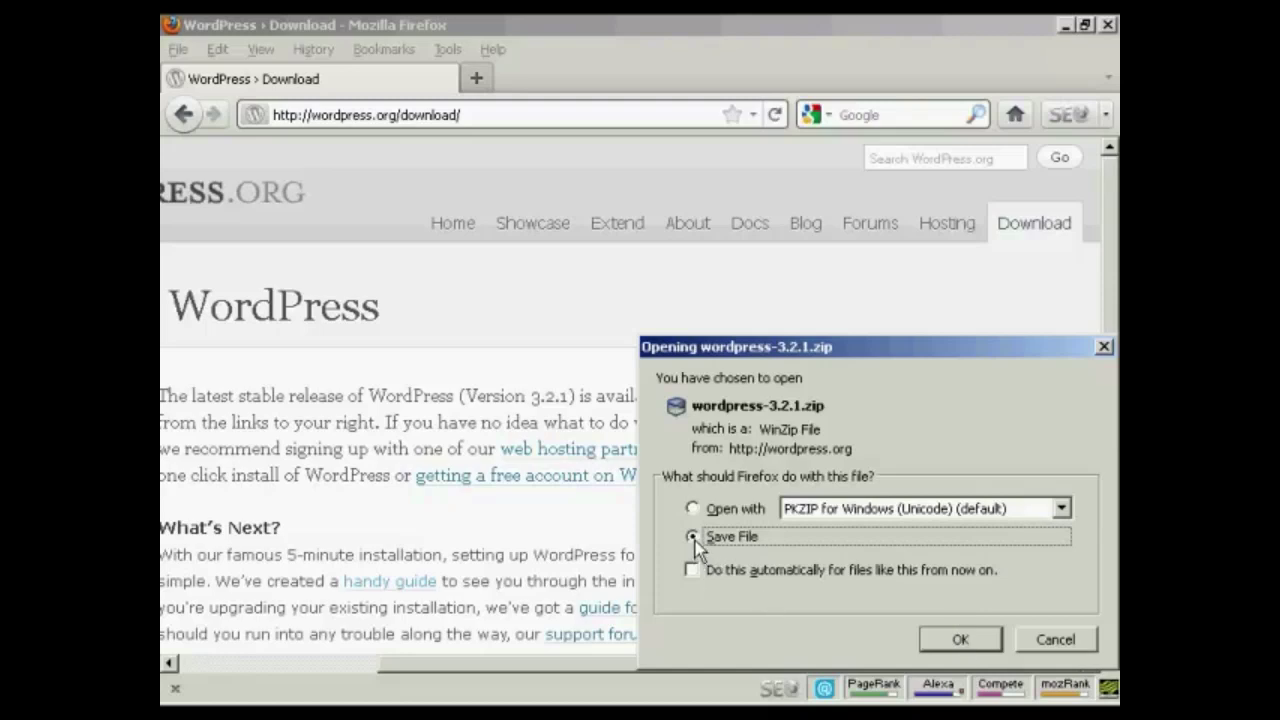
Save wordpress-3.2.1.zip to disk and close the Downloads window
{"action": "left_click", "coordinate": [965, 642]}
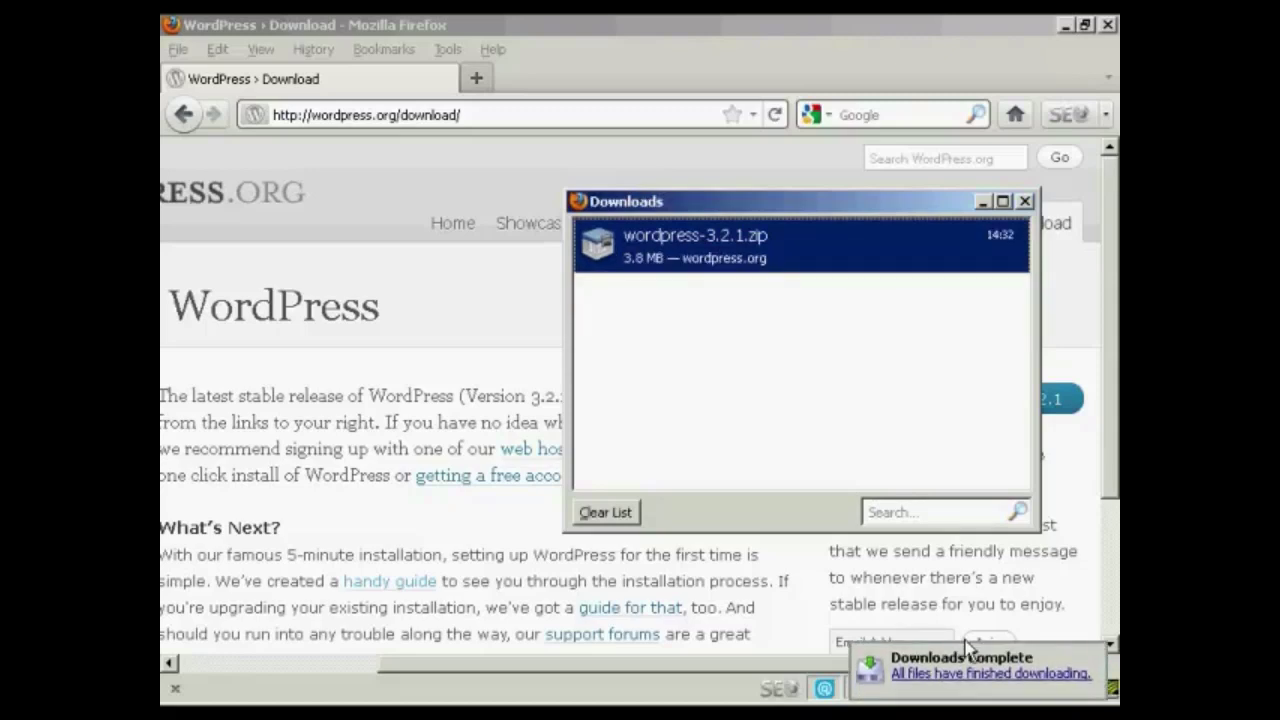
{"action": "left_click", "coordinate": [1025, 202]}
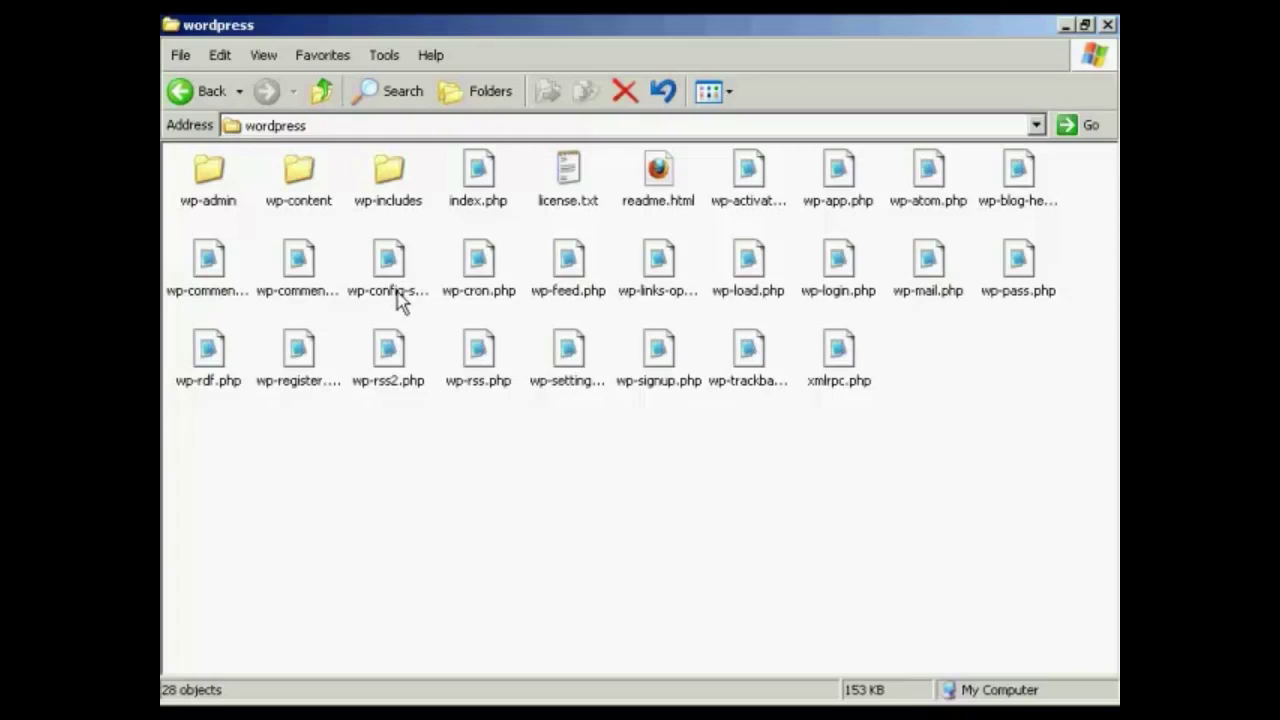
Rename wp-config-sample.php to wp-config.php in the wordpress folder
{"action": "left_click", "coordinate": [400, 303]}
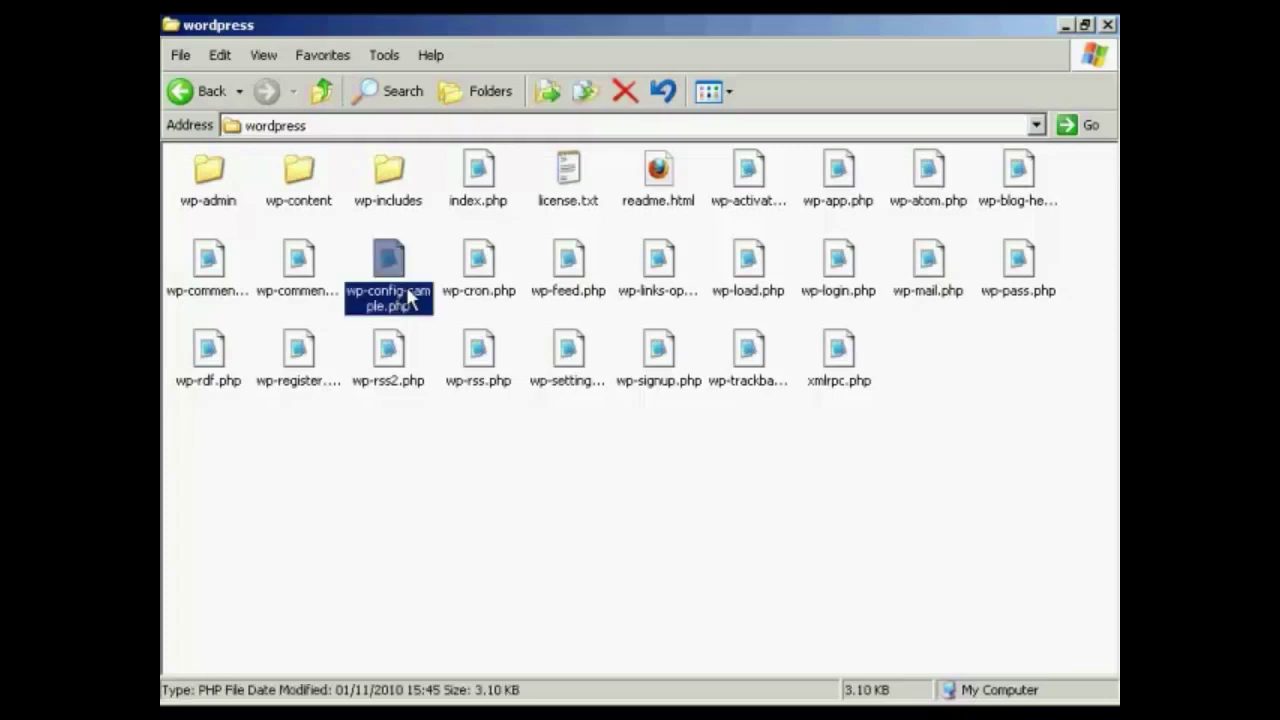
{"action": "left_click", "coordinate": [400, 300]}
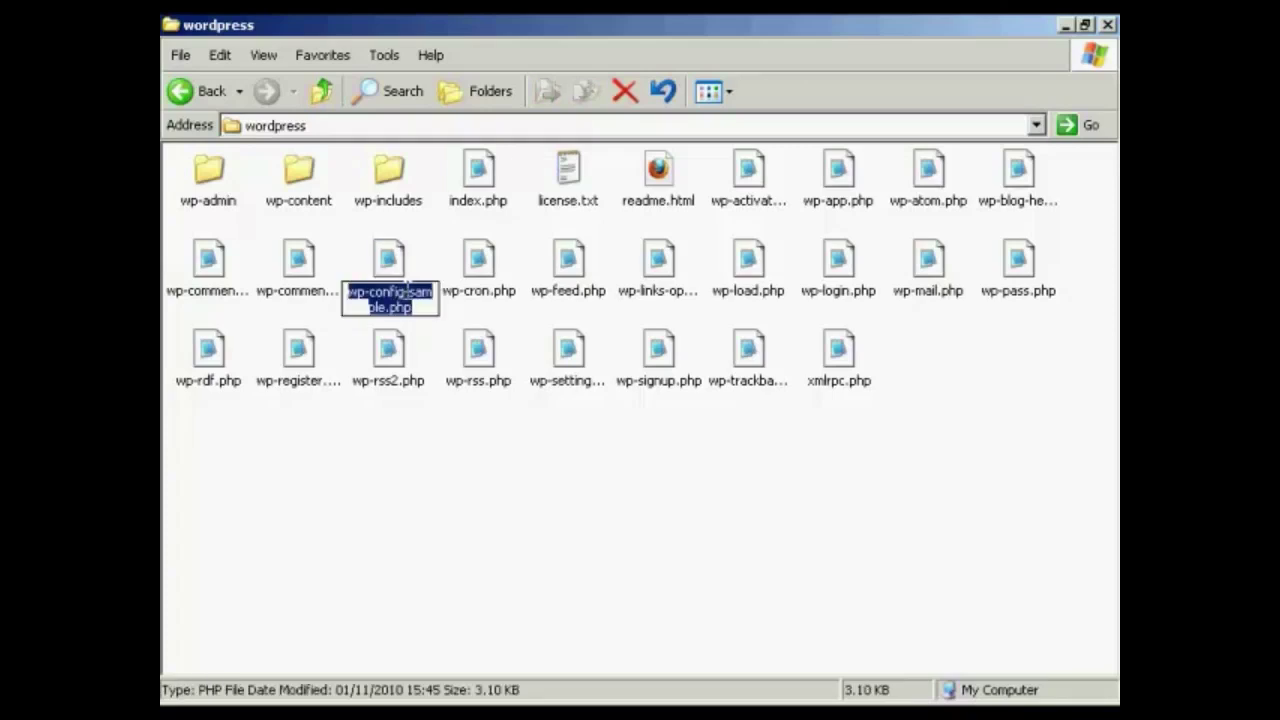
{"action": "left_click", "coordinate": [403, 291]}
{"action": "mouse_move", "coordinate": [403, 291]}
{"action": "left_mouse_down"}
{"action": "mouse_move", "coordinate": [436, 292]}
{"action": "mouse_move", "coordinate": [385, 307]}
{"action": "left_mouse_up"}
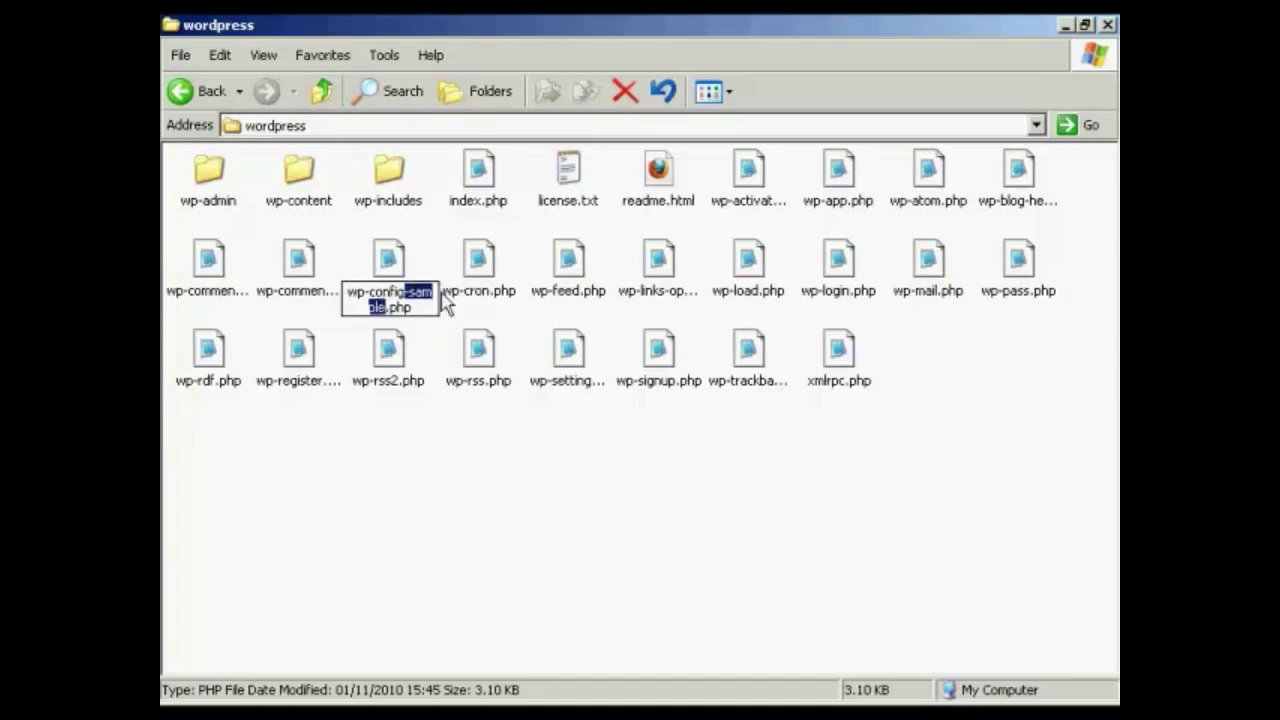
{"action": "key", "text": "Delete"}
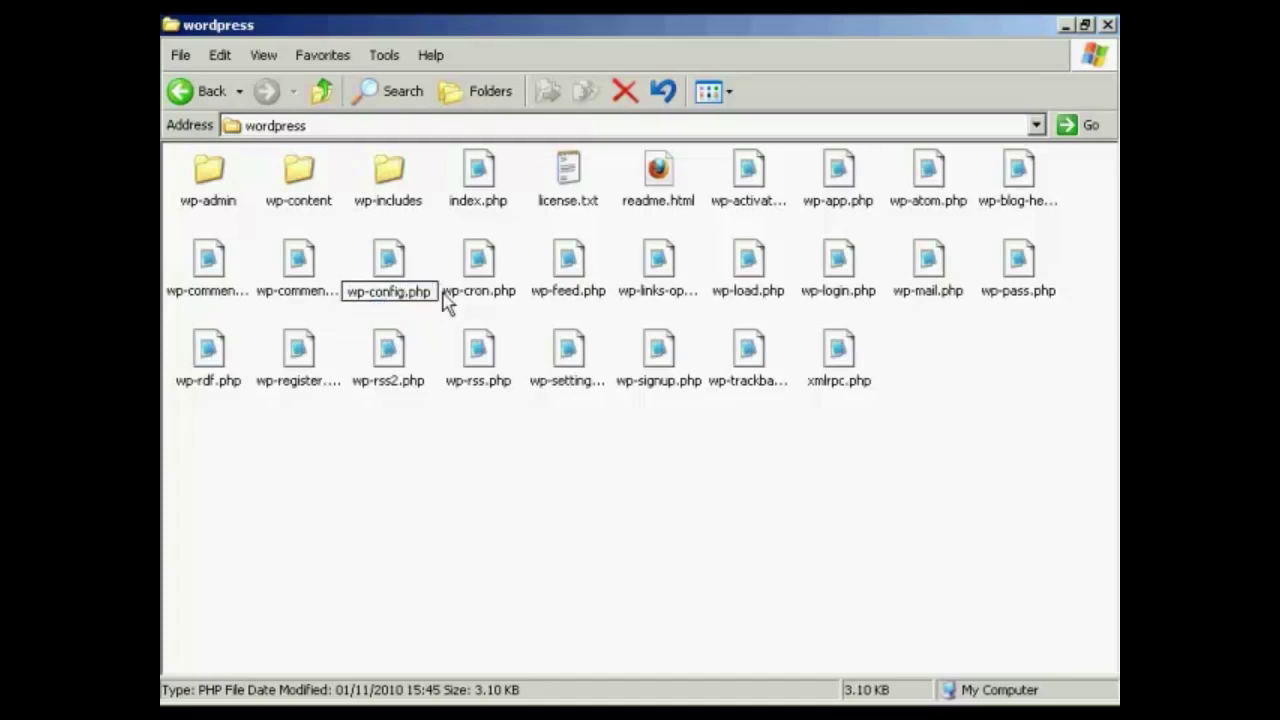
{"action": "left_click", "coordinate": [426, 266]}
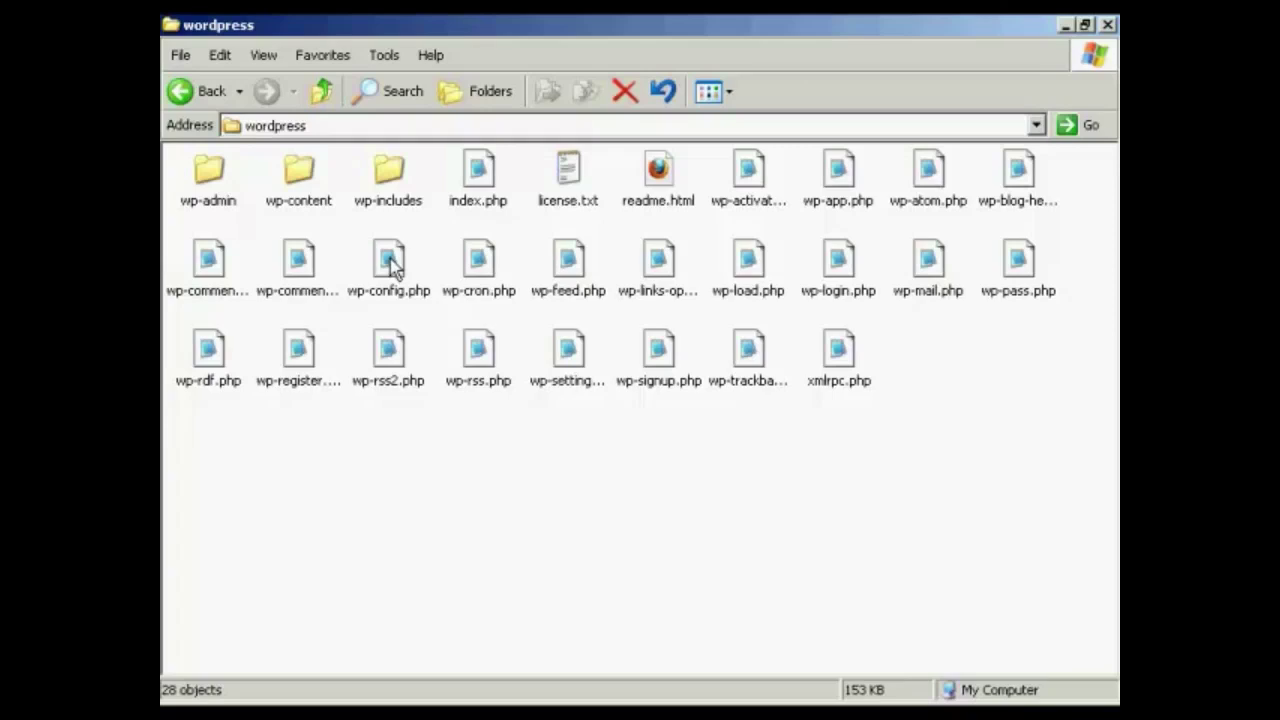
Open wp-config.php in Notepad and scroll down to its placeholder MySQL settings
{"action": "double_click", "coordinate": [393, 267]}
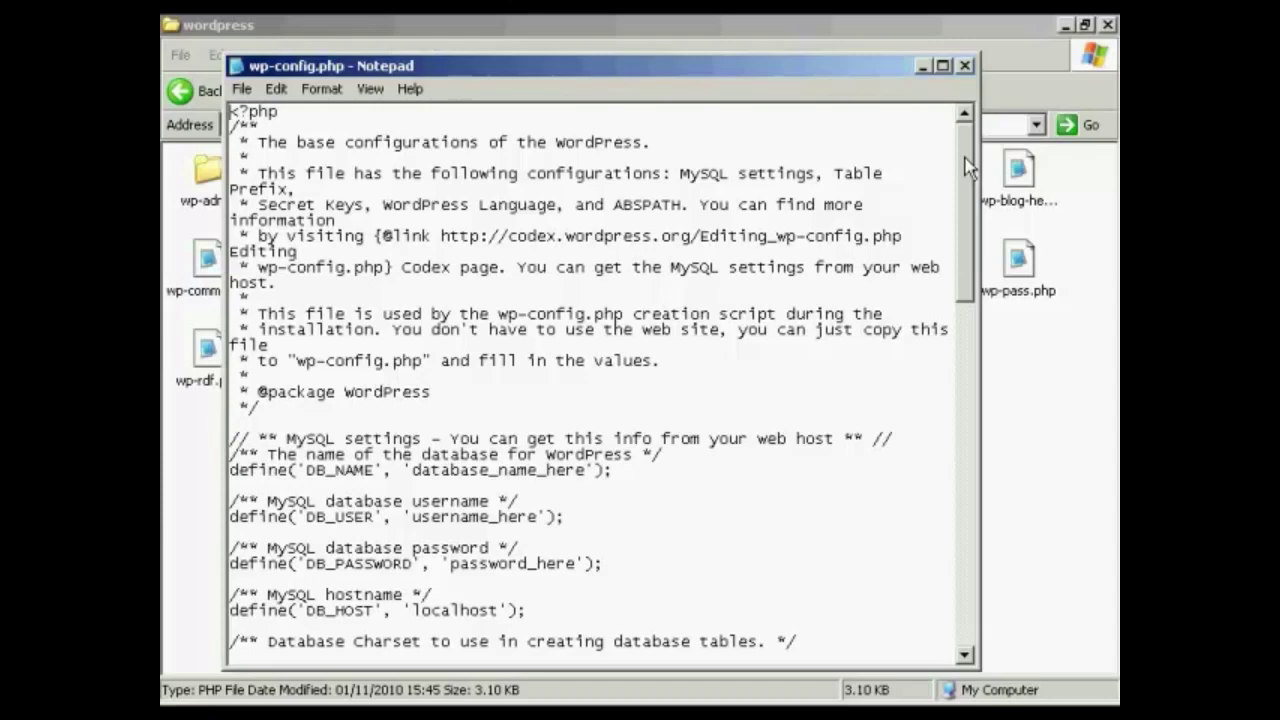
{"action": "left_click_drag", "start_coordinate": [966, 167], "coordinate": [968, 238]}
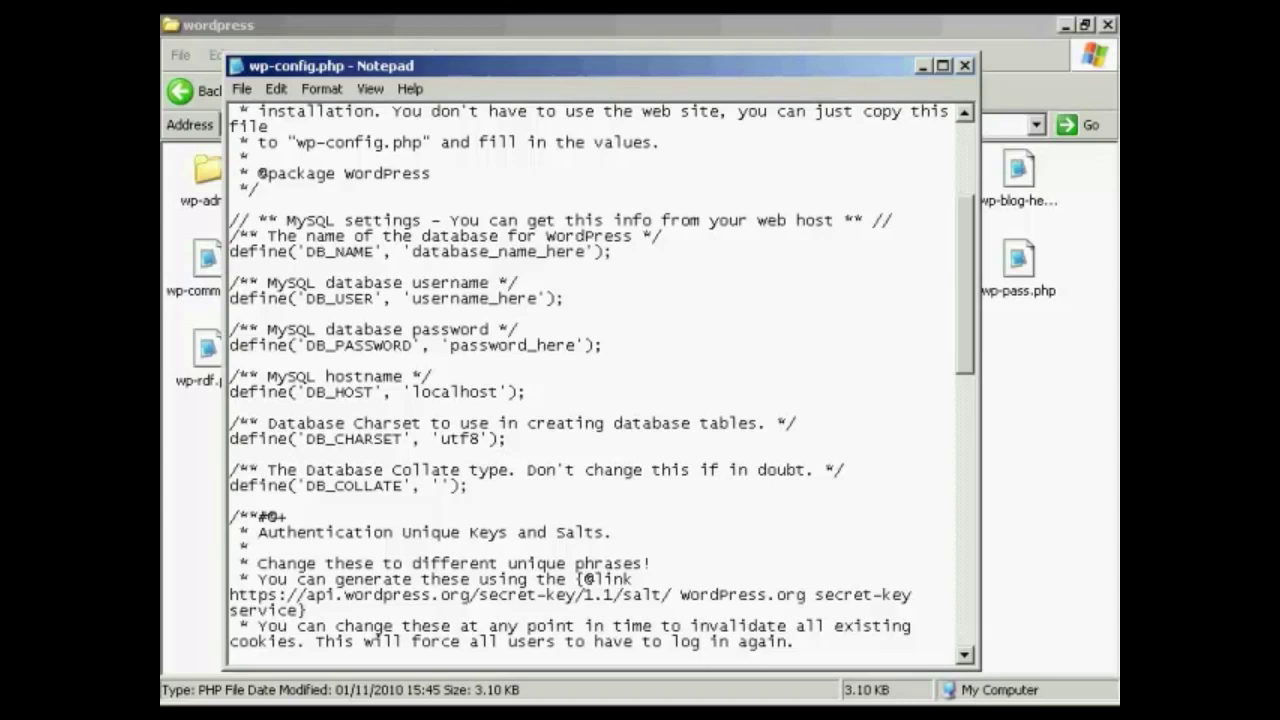
Copy the database name from database.txt and paste it over database_name_here in wp-config.php
{"action": "key", "text": "alt+Tab"}
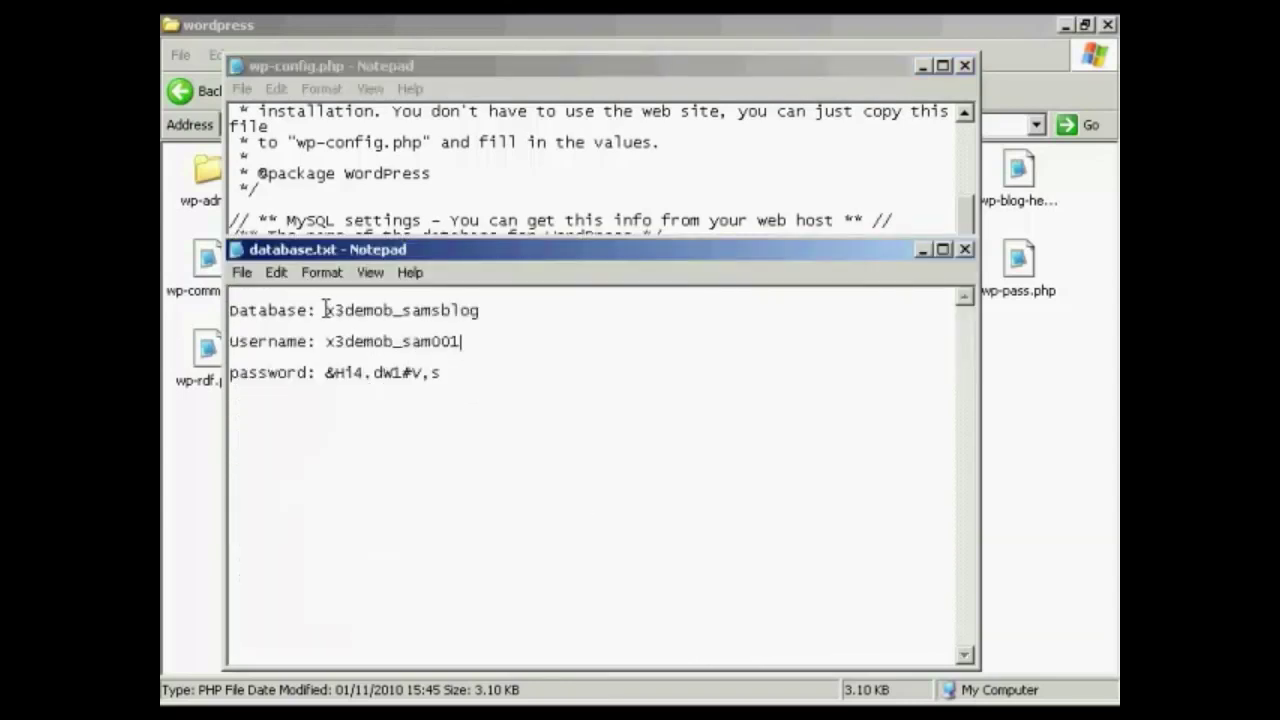
{"action": "left_click_drag", "start_coordinate": [325, 310], "coordinate": [478, 311]}
{"action": "key", "text": "ctrl+c"}
{"action": "right_click", "coordinate": [473, 313]}
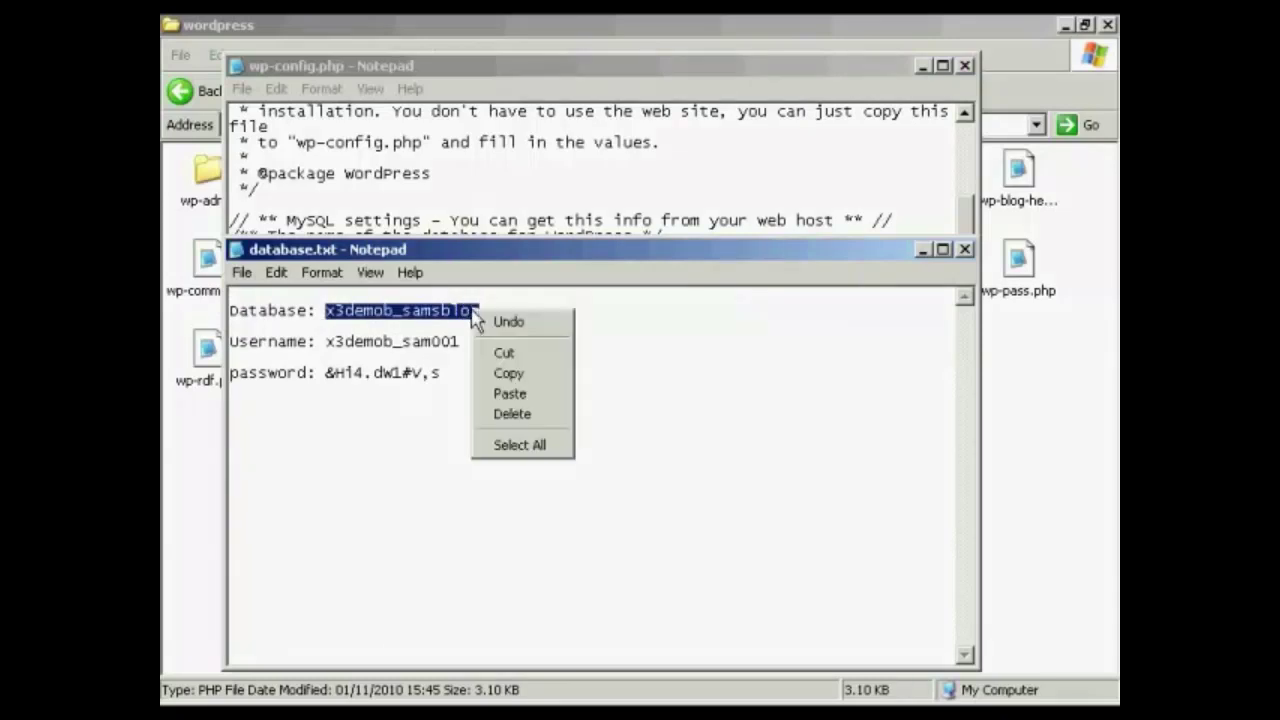
{"action": "left_click", "coordinate": [510, 373]}
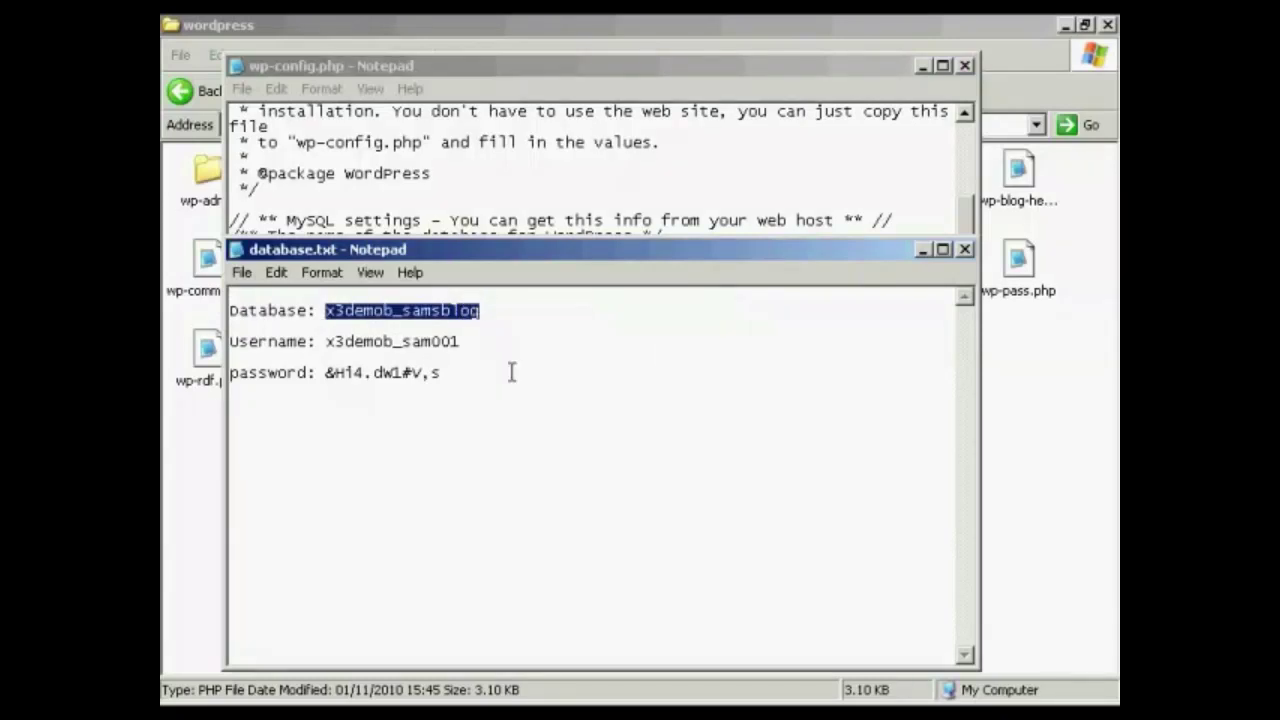
{"action": "left_click", "coordinate": [922, 250]}
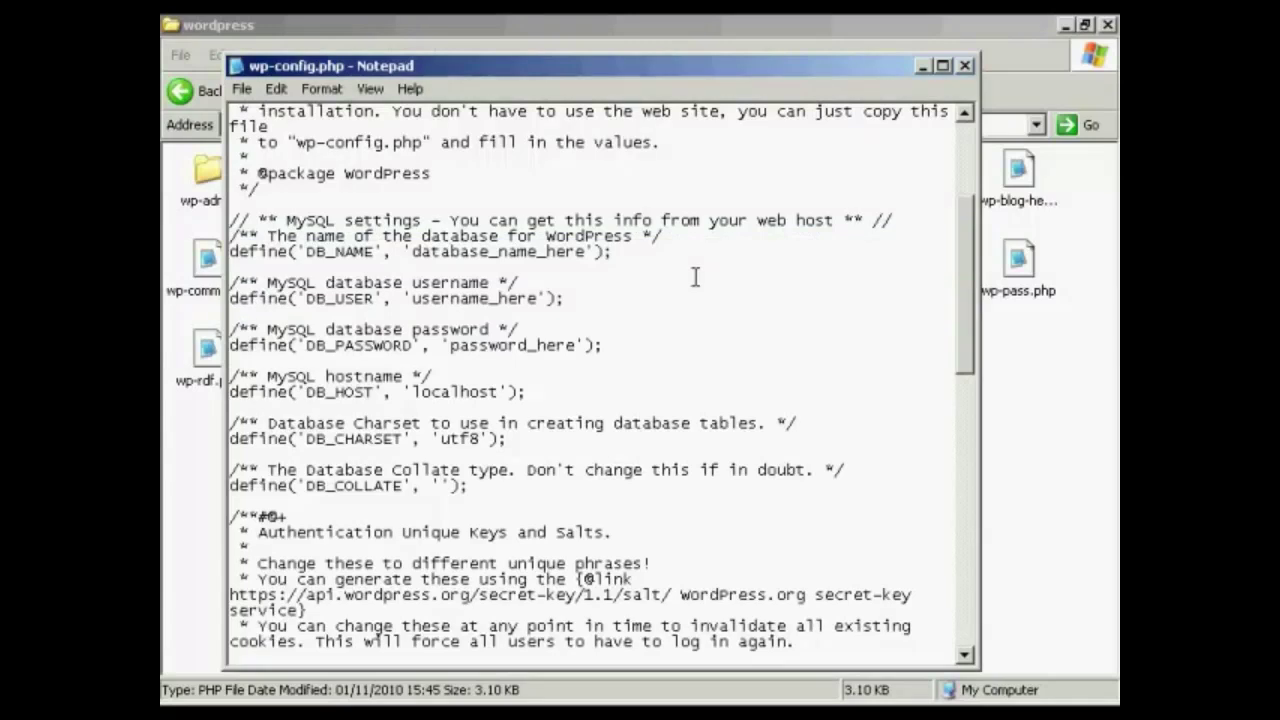
{"action": "left_click_drag", "start_coordinate": [413, 252], "coordinate": [588, 254]}
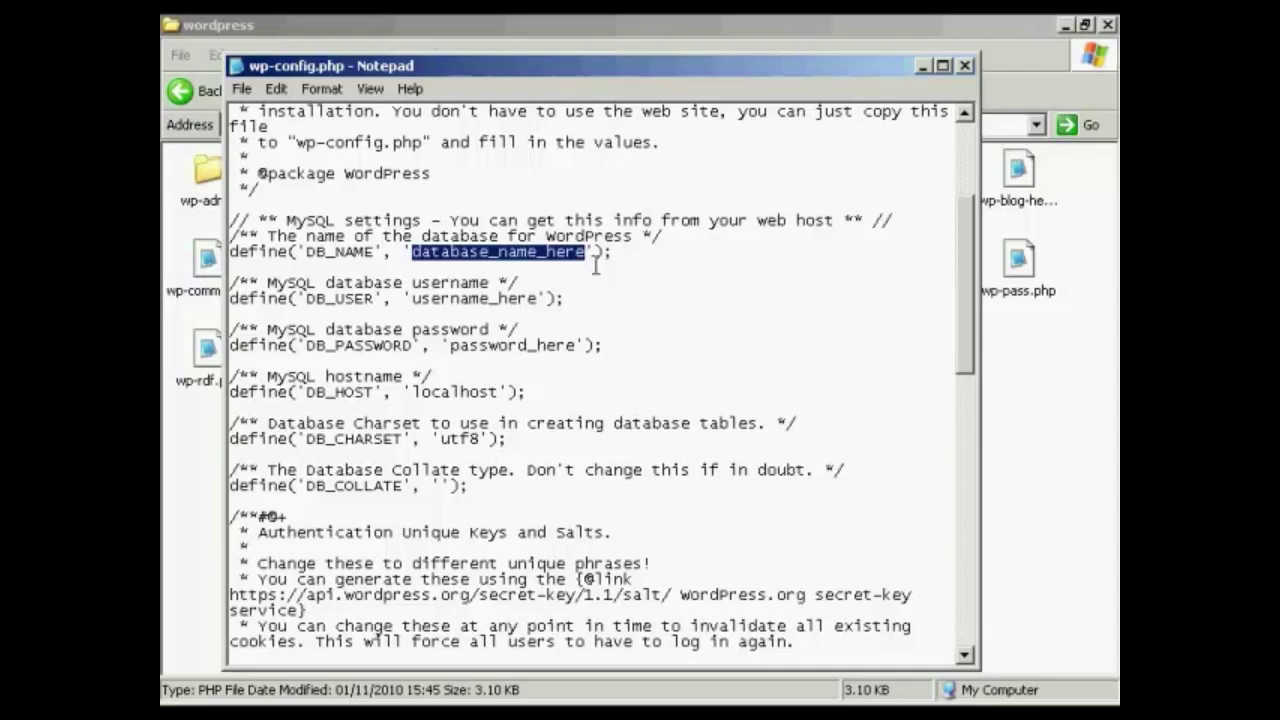
{"action": "key", "text": "ctrl+v"}
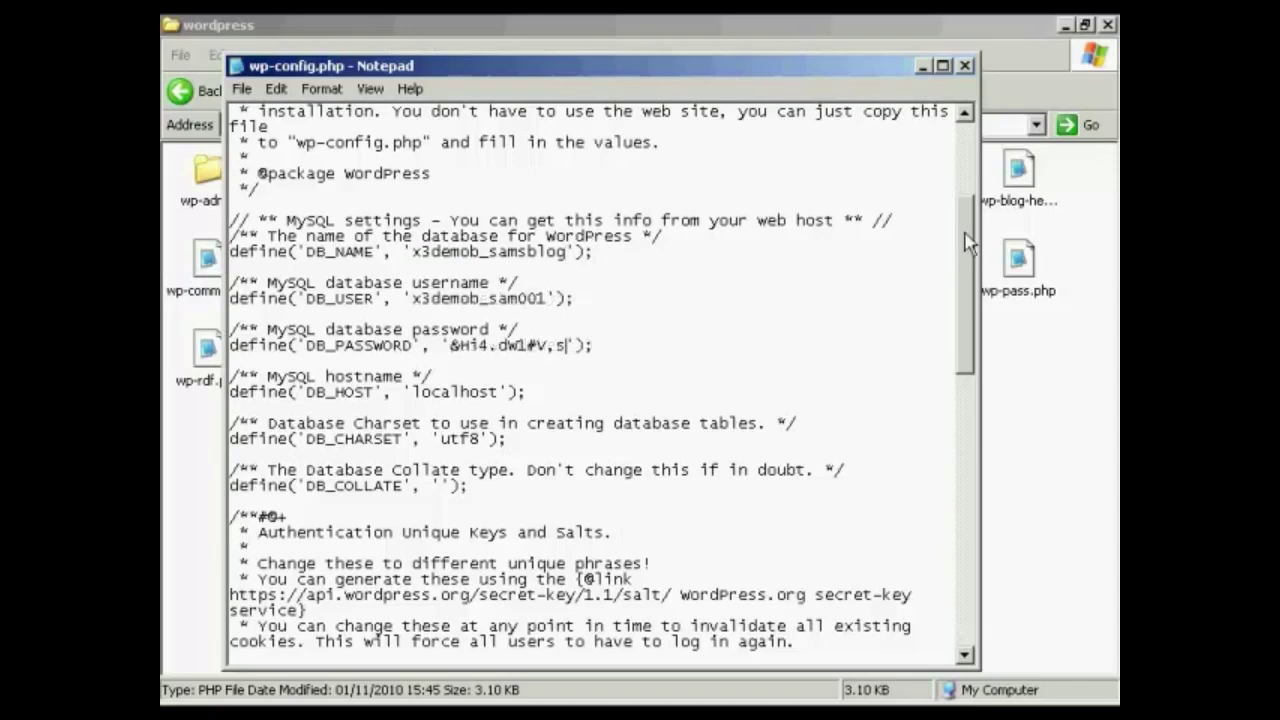
{"action": "left_click_drag", "start_coordinate": [968, 240], "coordinate": [990, 360]}
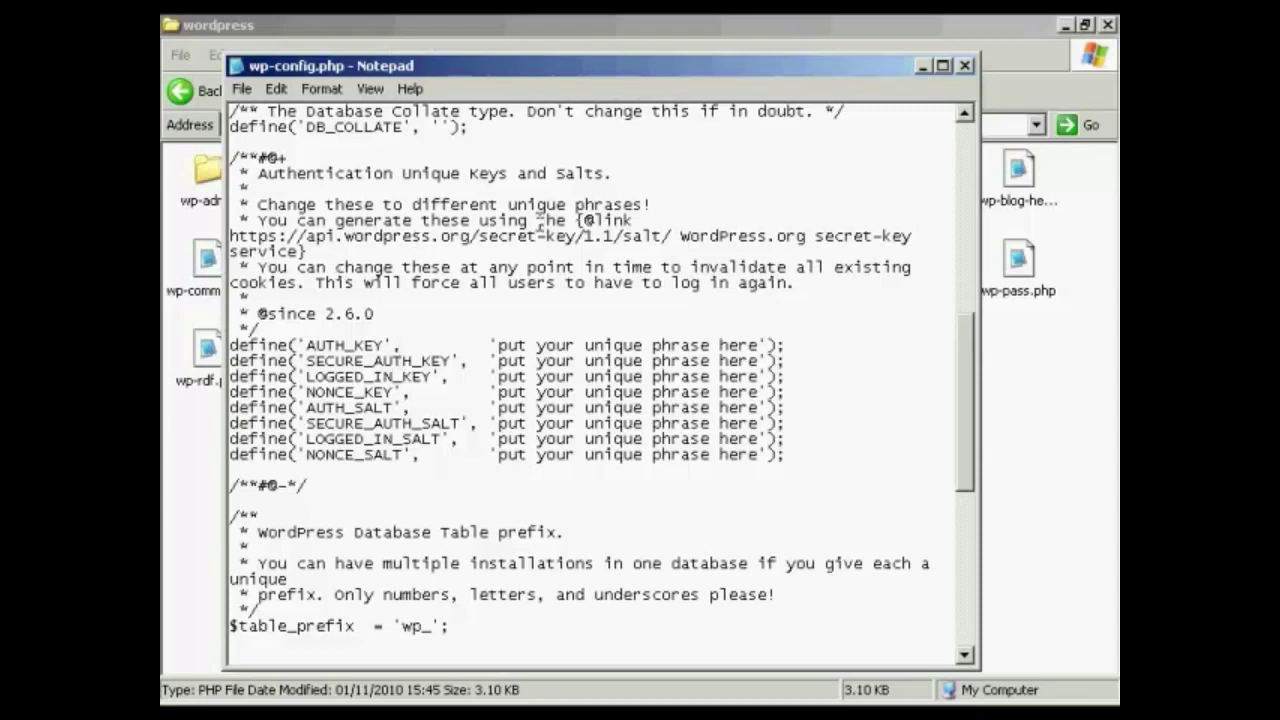
Copy the secret-key service URL from wp-config.php and close database.txt
{"action": "left_click_drag", "start_coordinate": [231, 236], "coordinate": [668, 238]}
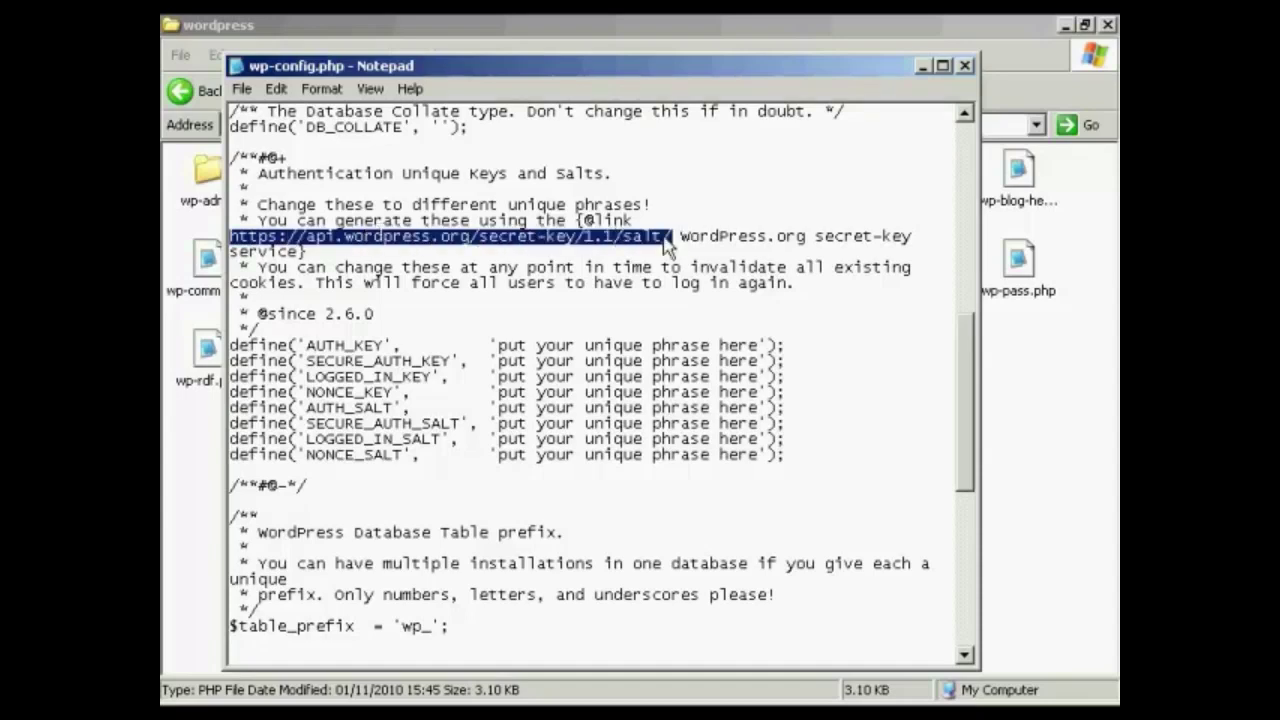
{"action": "right_click", "coordinate": [666, 238]}
{"action": "left_click", "coordinate": [700, 300]}
{"action": "left_click", "coordinate": [923, 66]}
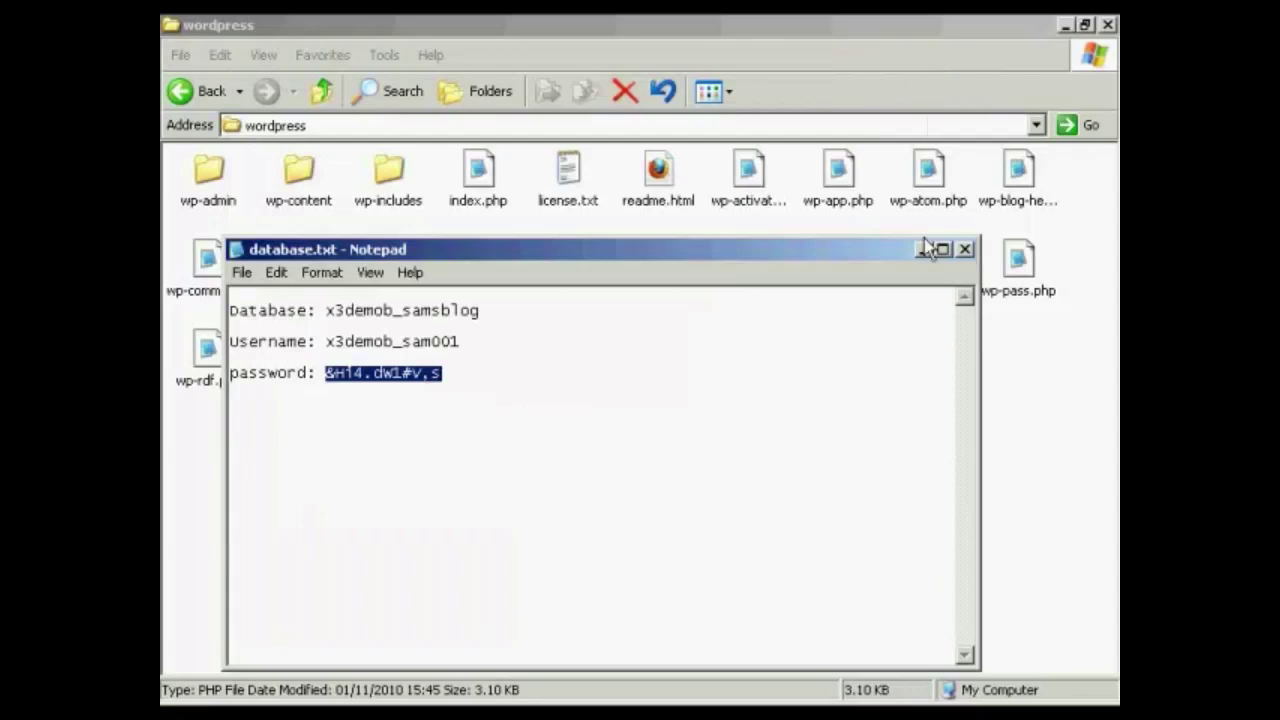
{"action": "left_click", "coordinate": [966, 250]}
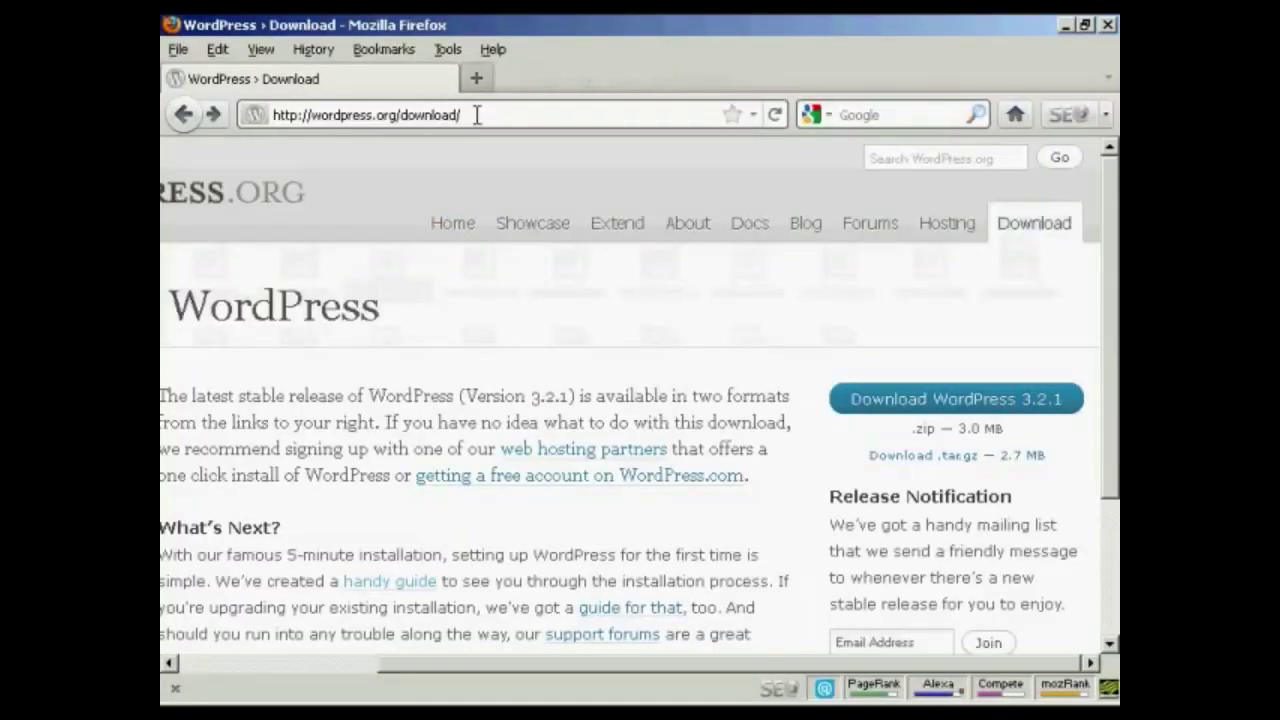
Load the secret-key service in Firefox and copy the eight generated key and salt lines
{"action": "left_click_drag", "start_coordinate": [470, 114], "coordinate": [268, 114]}
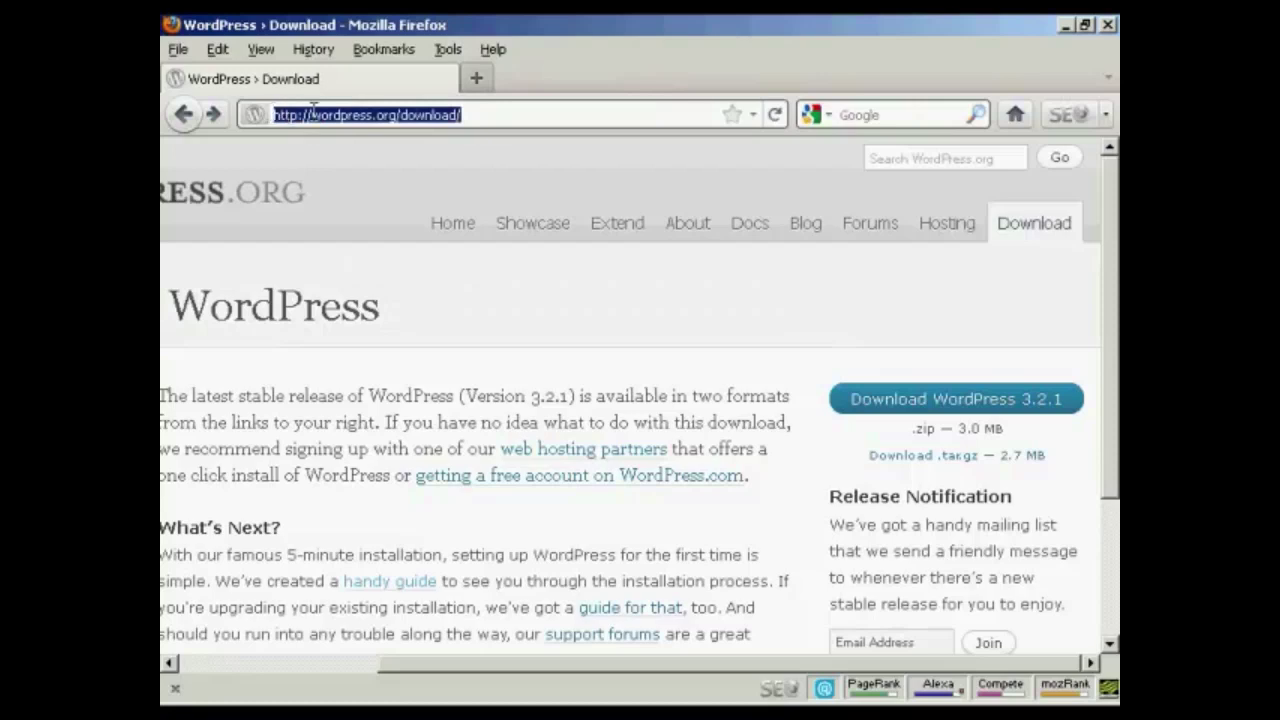
{"action": "key", "text": "ctrl+v"}
{"action": "key", "text": "Return"}
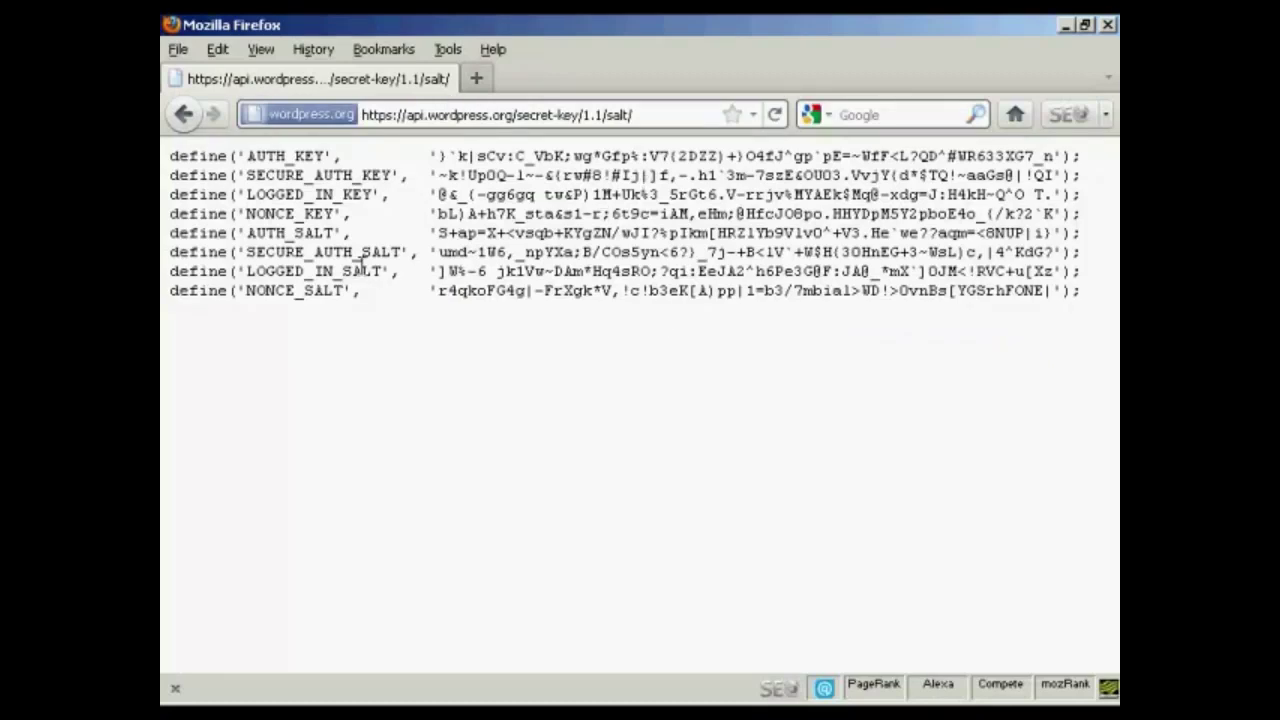
{"action": "left_click_drag", "start_coordinate": [176, 158], "coordinate": [1090, 296]}
{"action": "right_click", "coordinate": [866, 250]}
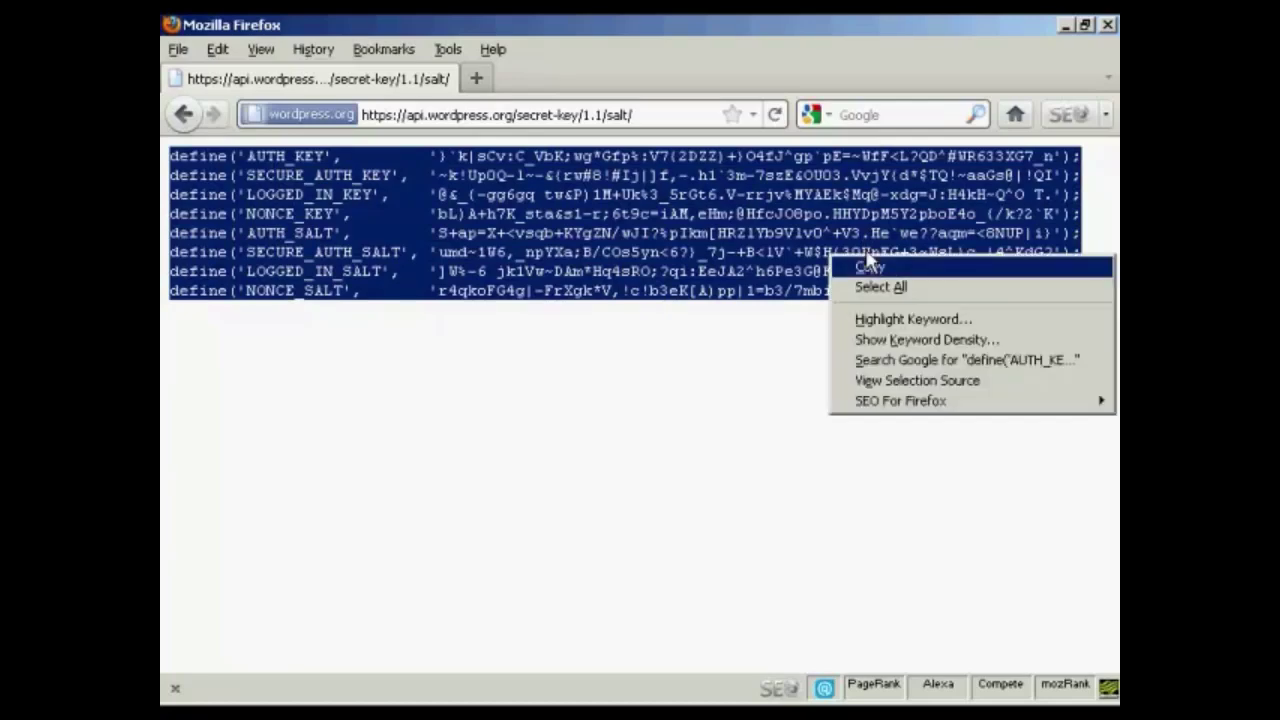
{"action": "left_click", "coordinate": [879, 268]}
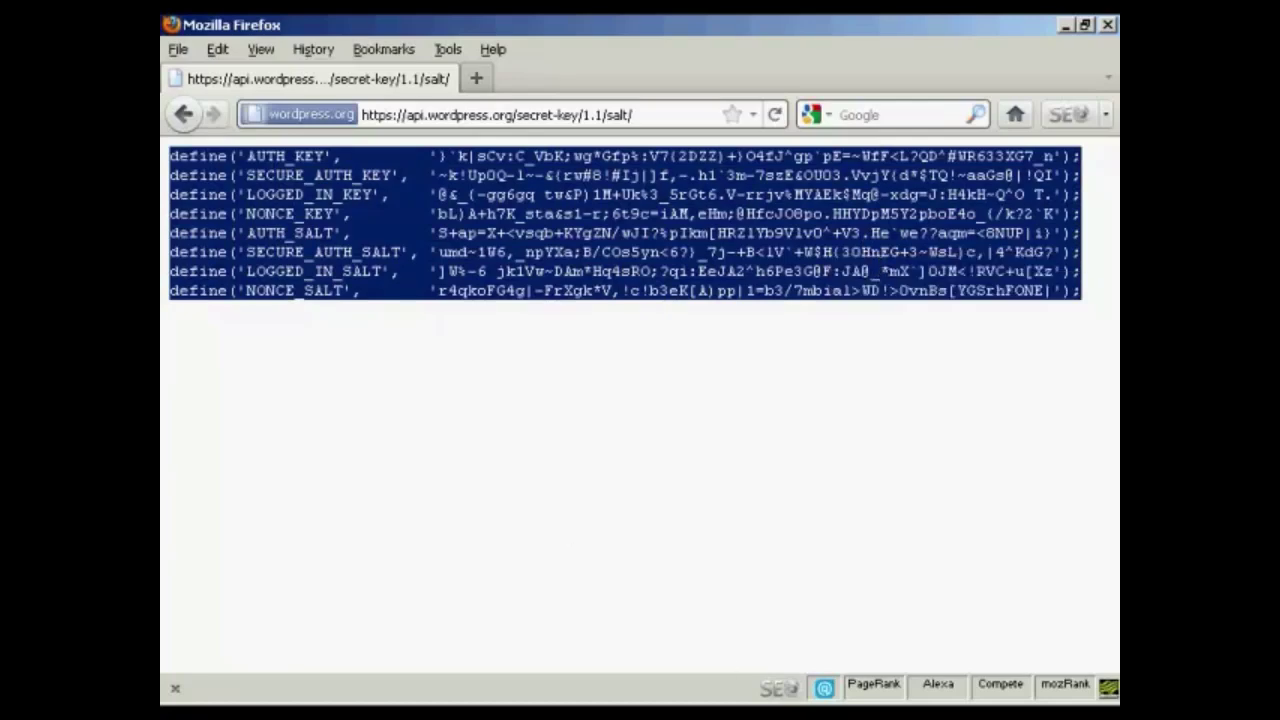
{"action": "key", "text": "alt+Tab"}
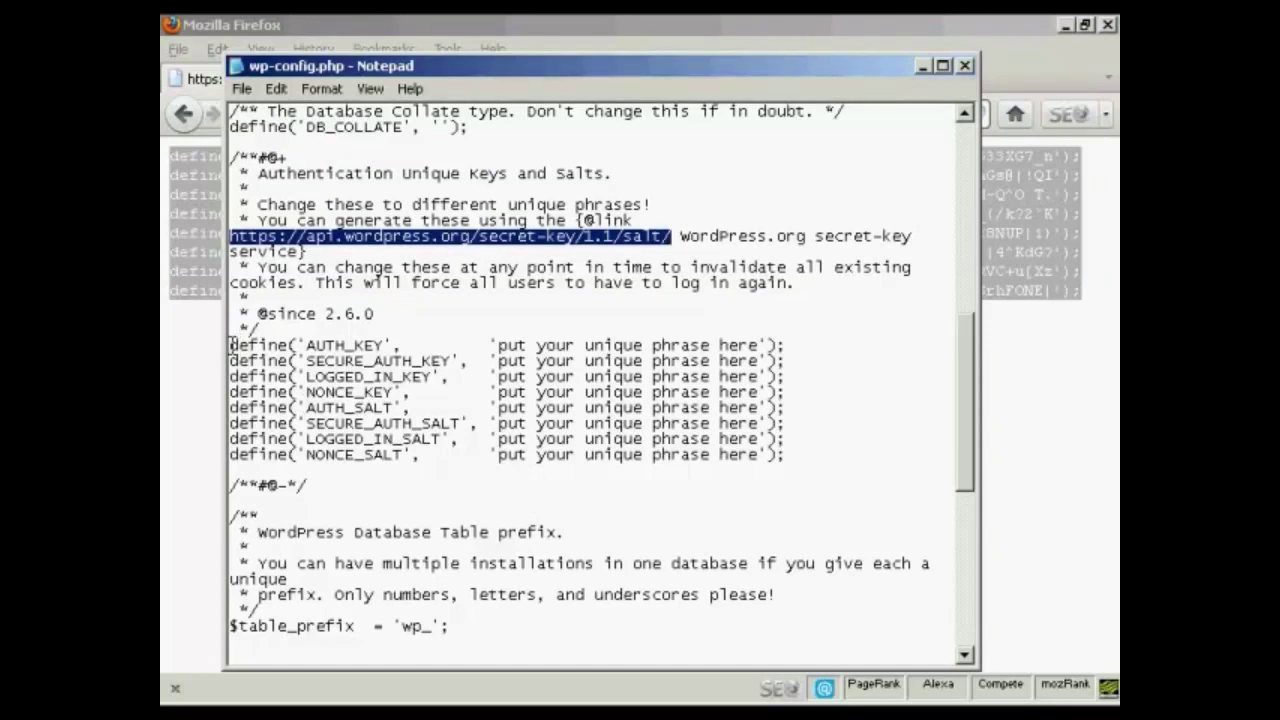
Replace the eight placeholder key and salt lines in wp-config.php with the generated keys
{"action": "left_click_drag", "start_coordinate": [229, 345], "coordinate": [801, 459]}
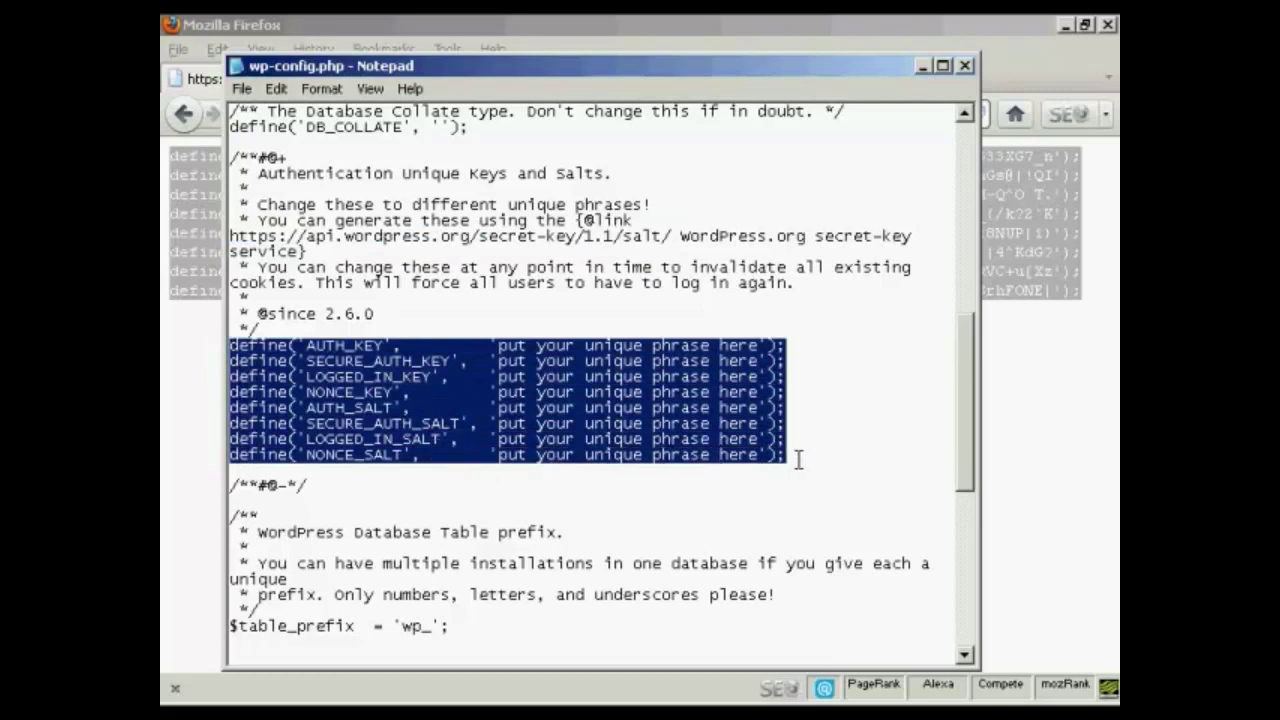
{"action": "key", "text": "ctrl+v"}
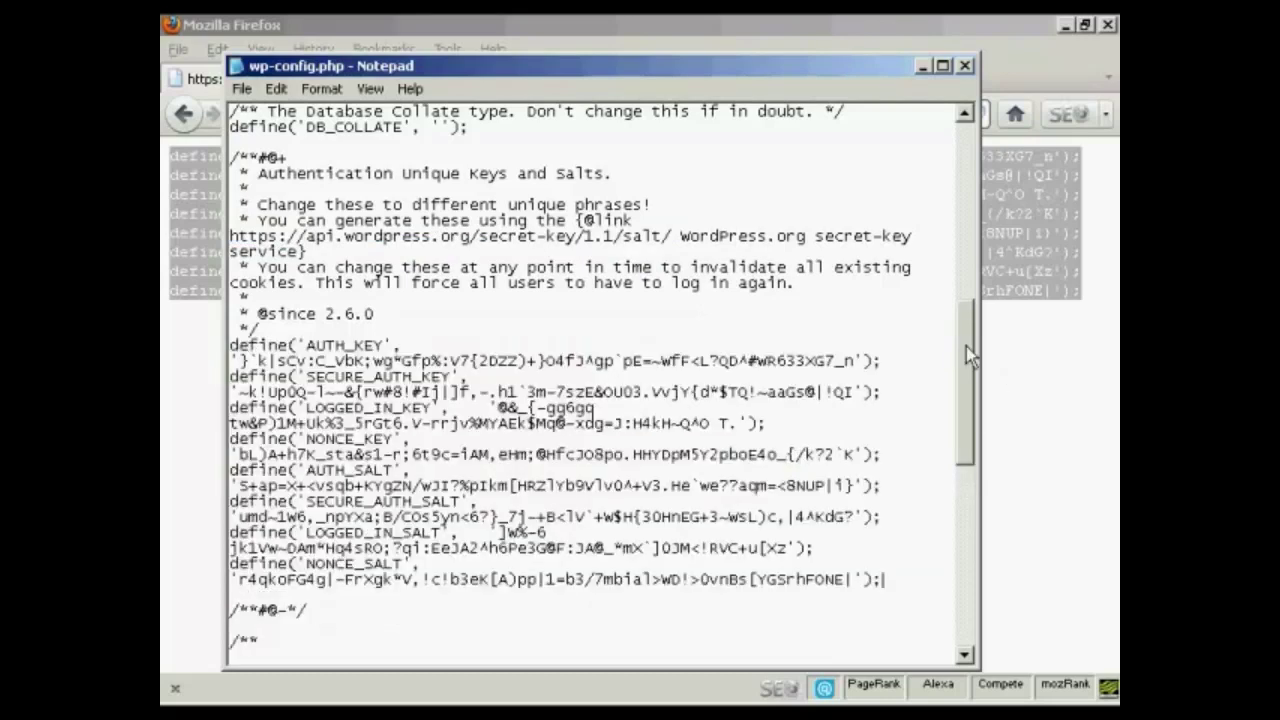
{"action": "left_click_drag", "start_coordinate": [966, 347], "coordinate": [972, 542]}
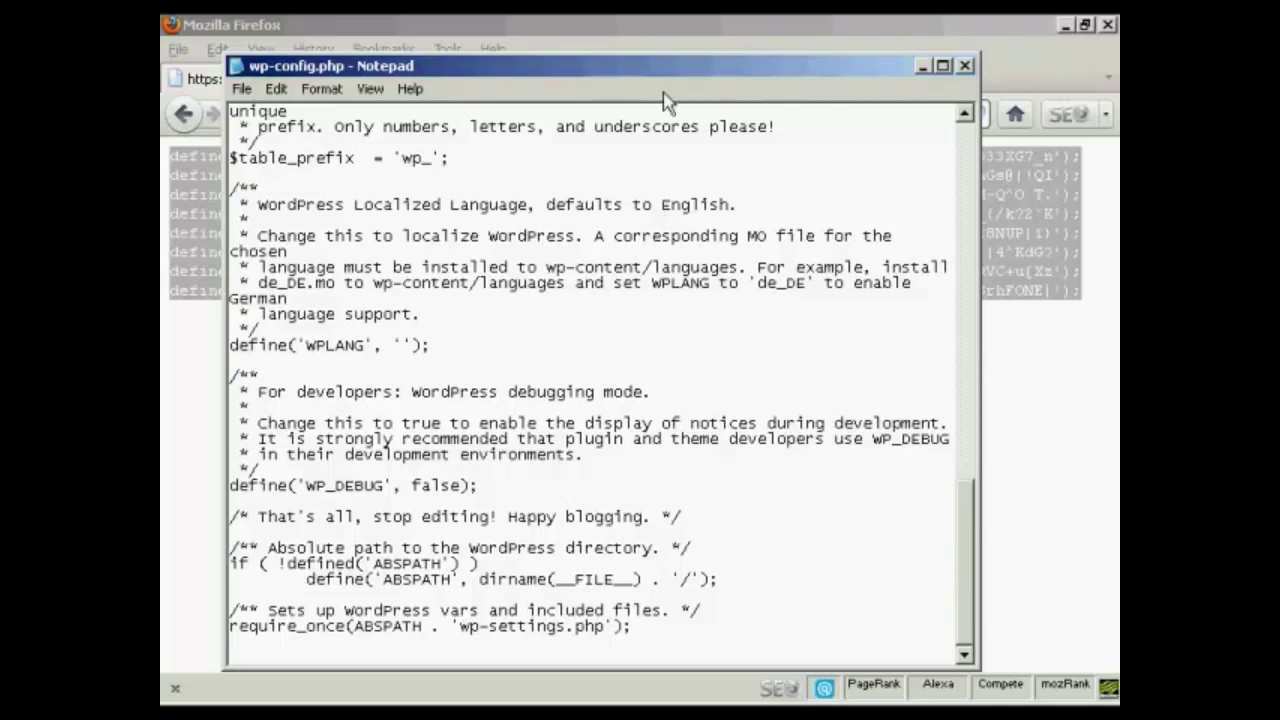
Save wp-config.php and close Notepad
{"action": "left_click", "coordinate": [242, 90]}
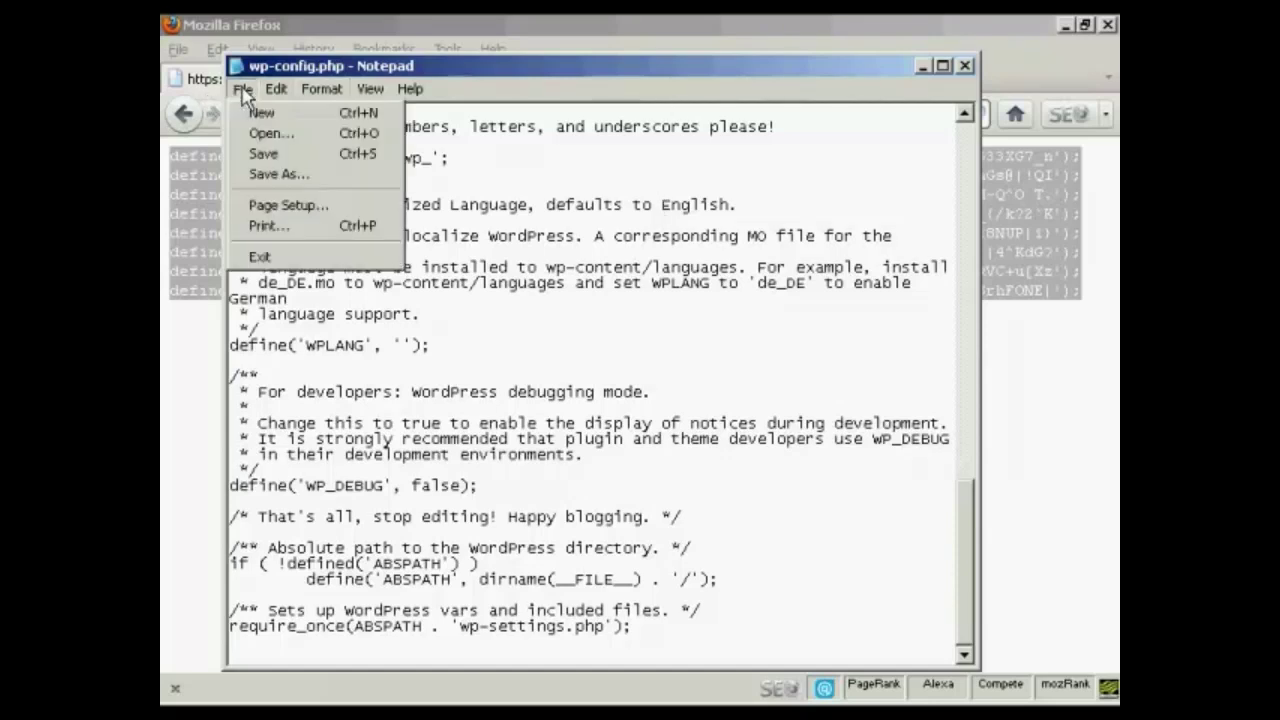
{"action": "left_click", "coordinate": [274, 156]}
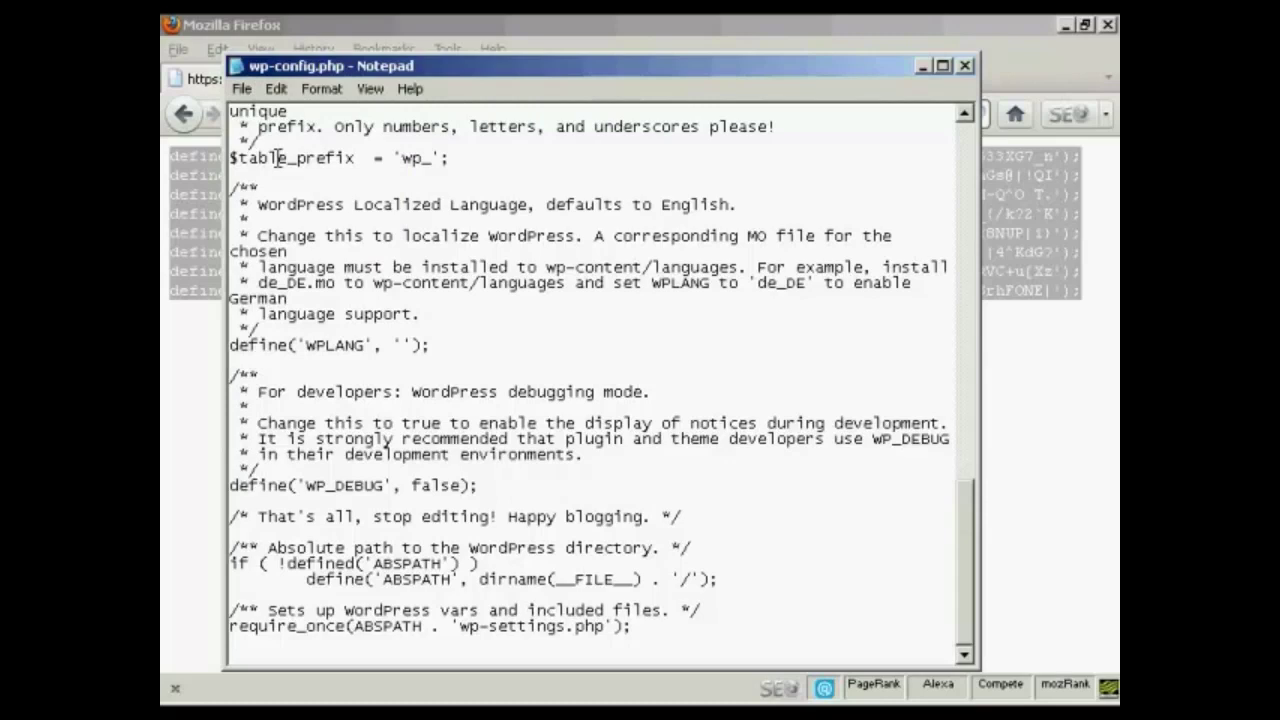
{"action": "left_click", "coordinate": [965, 66]}
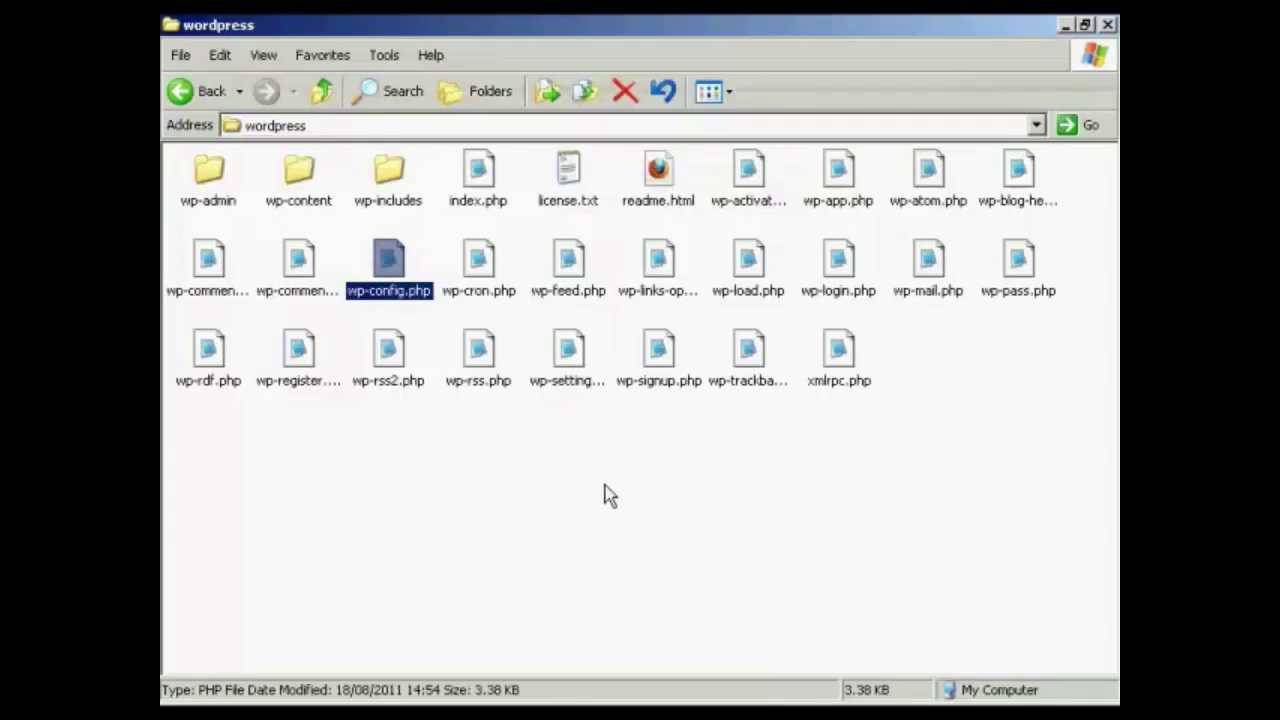
Create a new folder named 'wordpress' inside the remote httpdocs folder
{"action": "left_click", "coordinate": [606, 494]}
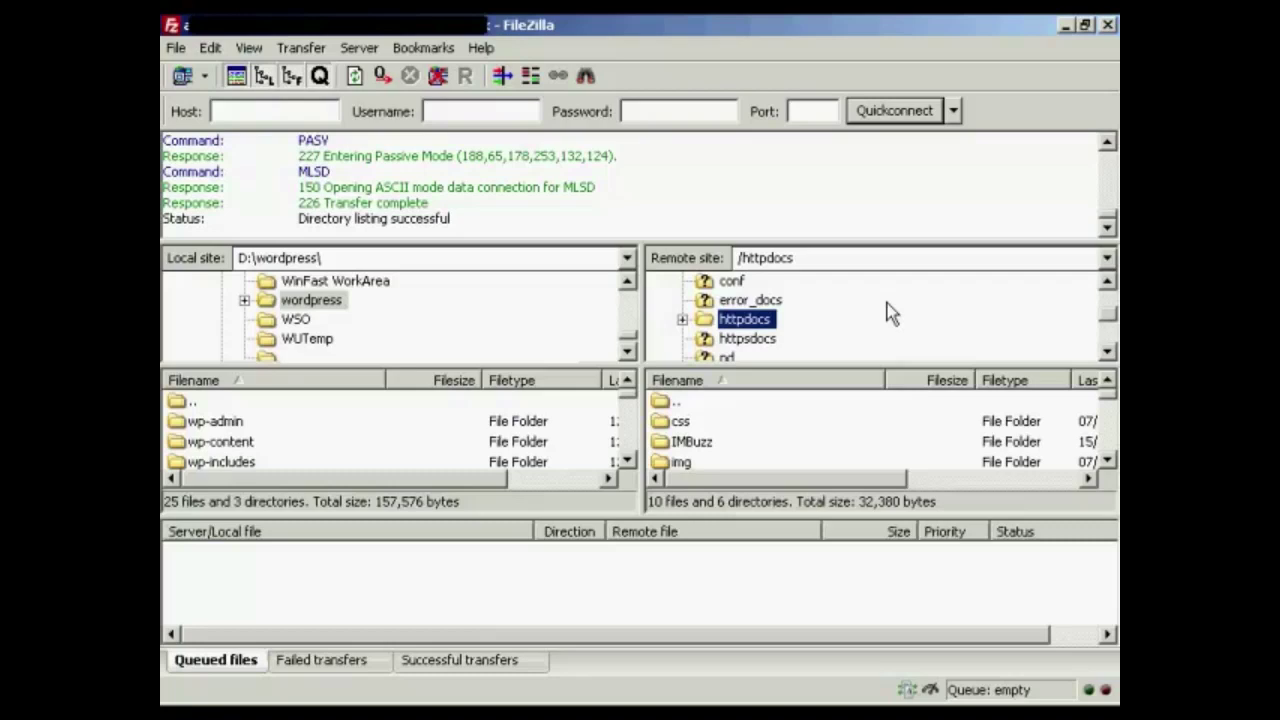
{"action": "right_click", "coordinate": [764, 322]}
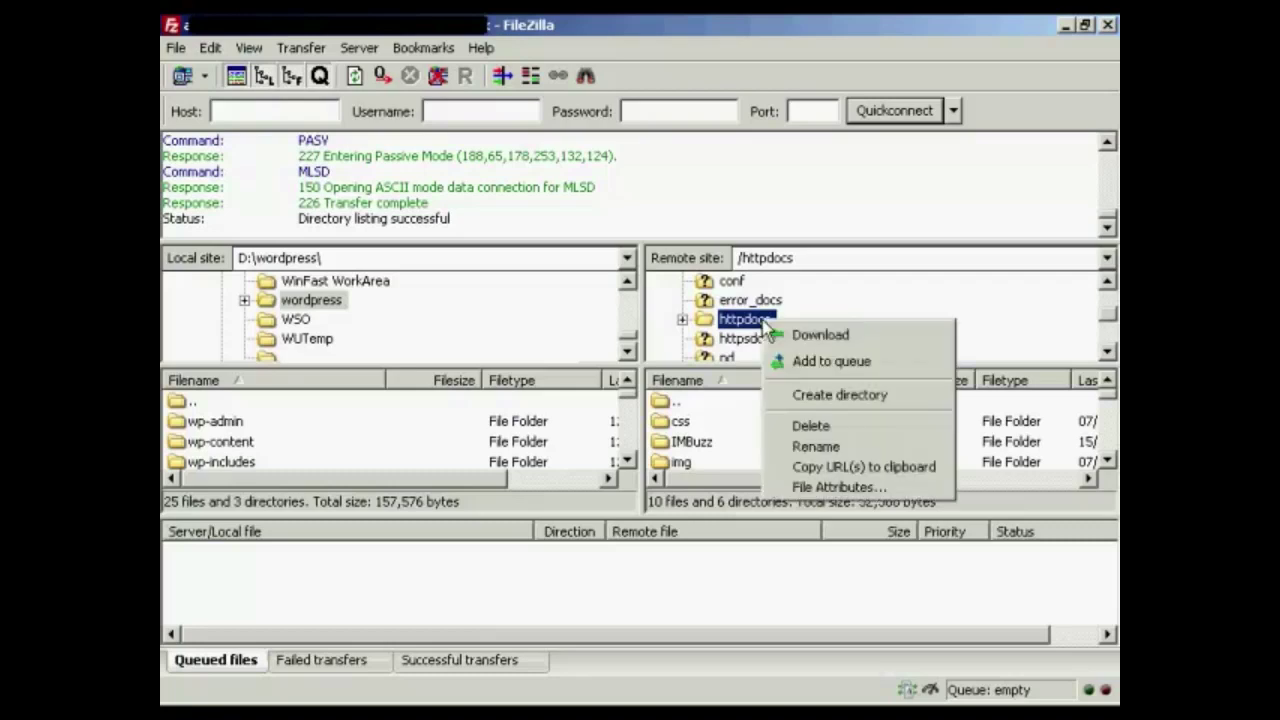
{"action": "left_click", "coordinate": [864, 394]}
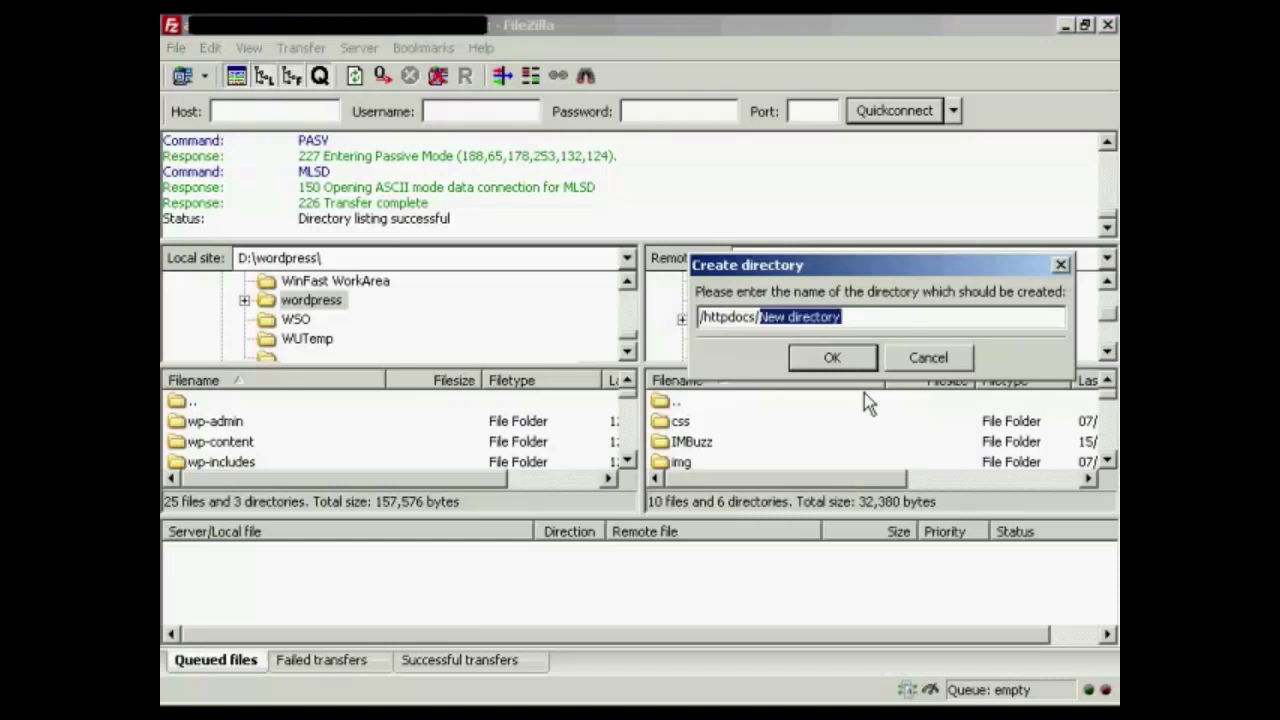
{"action": "type", "text": "wordpress"}
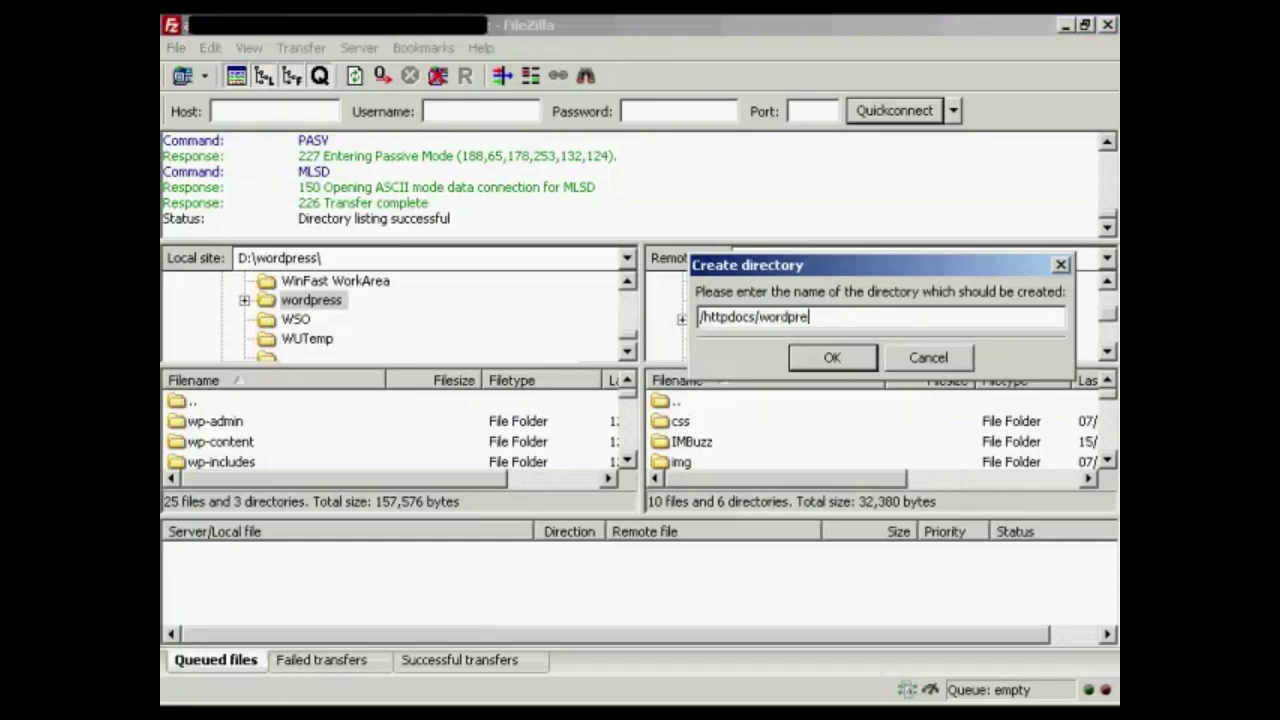
{"action": "left_click", "coordinate": [846, 360]}
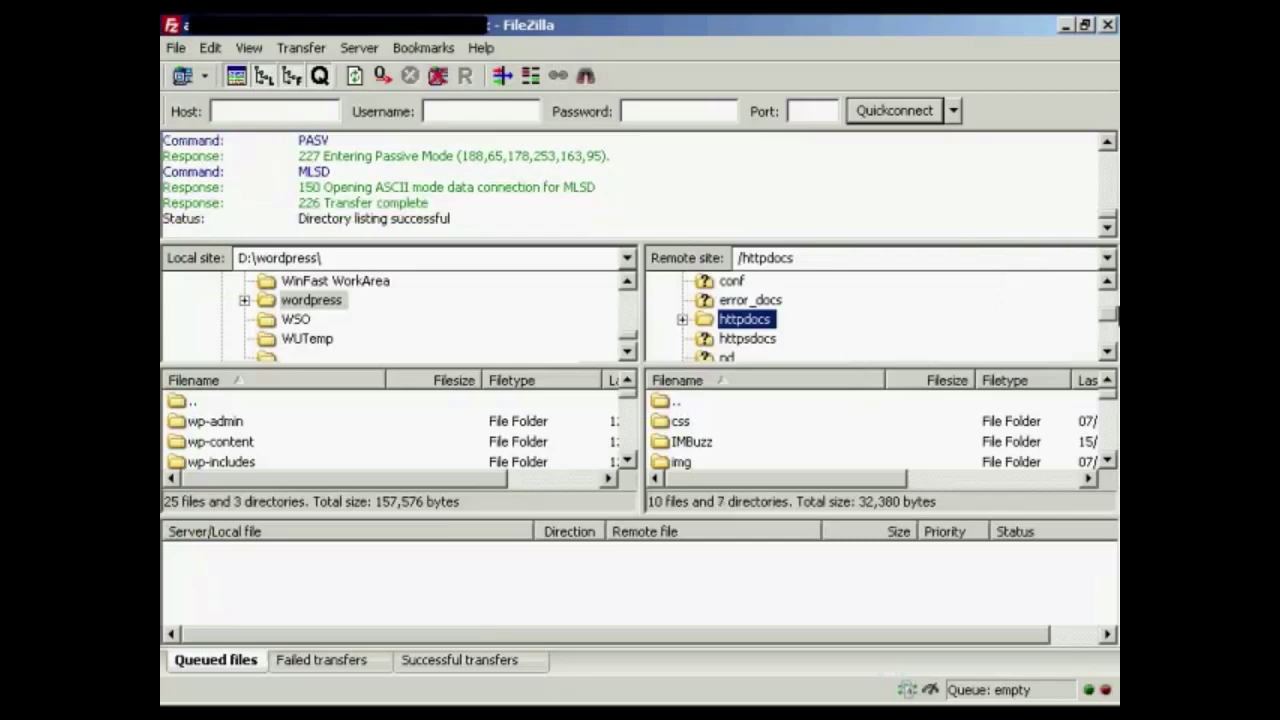
Expand httpdocs in the remote tree and open the new wordpress folder
{"action": "left_click", "coordinate": [681, 319]}
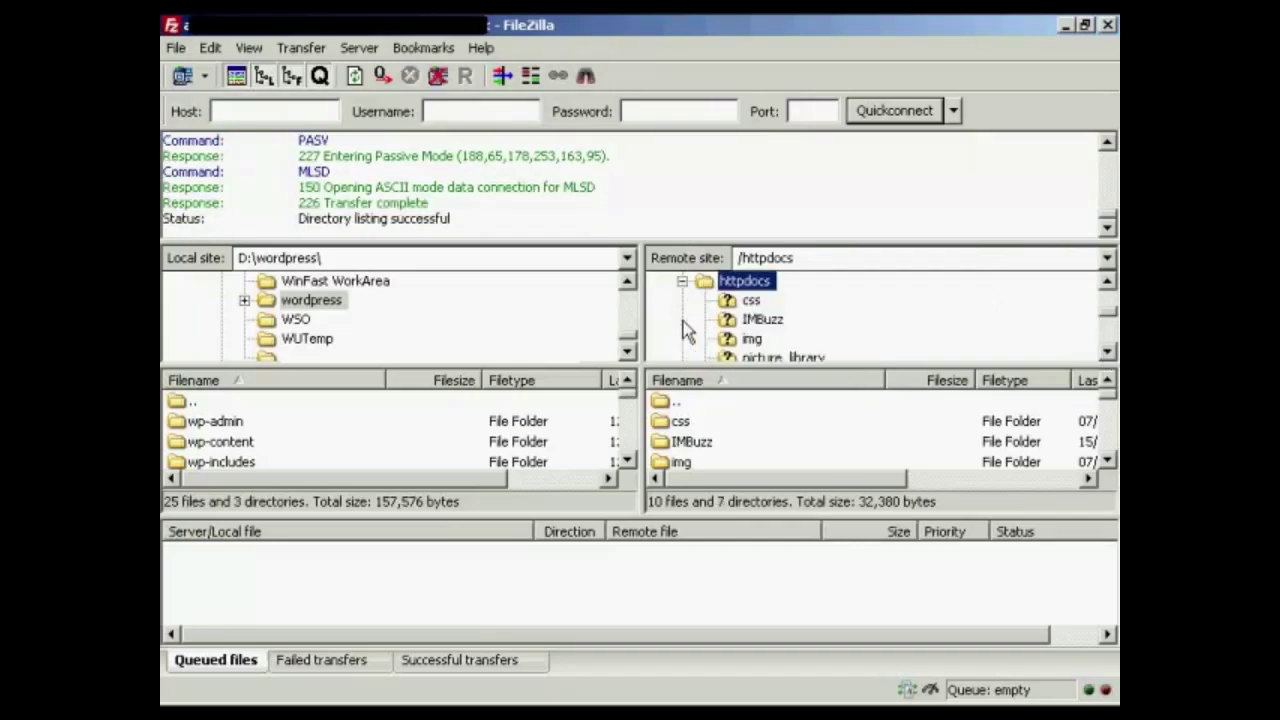
{"action": "left_click", "coordinate": [1107, 352]}
{"action": "left_click", "coordinate": [1107, 352]}
{"action": "left_click", "coordinate": [1107, 352]}
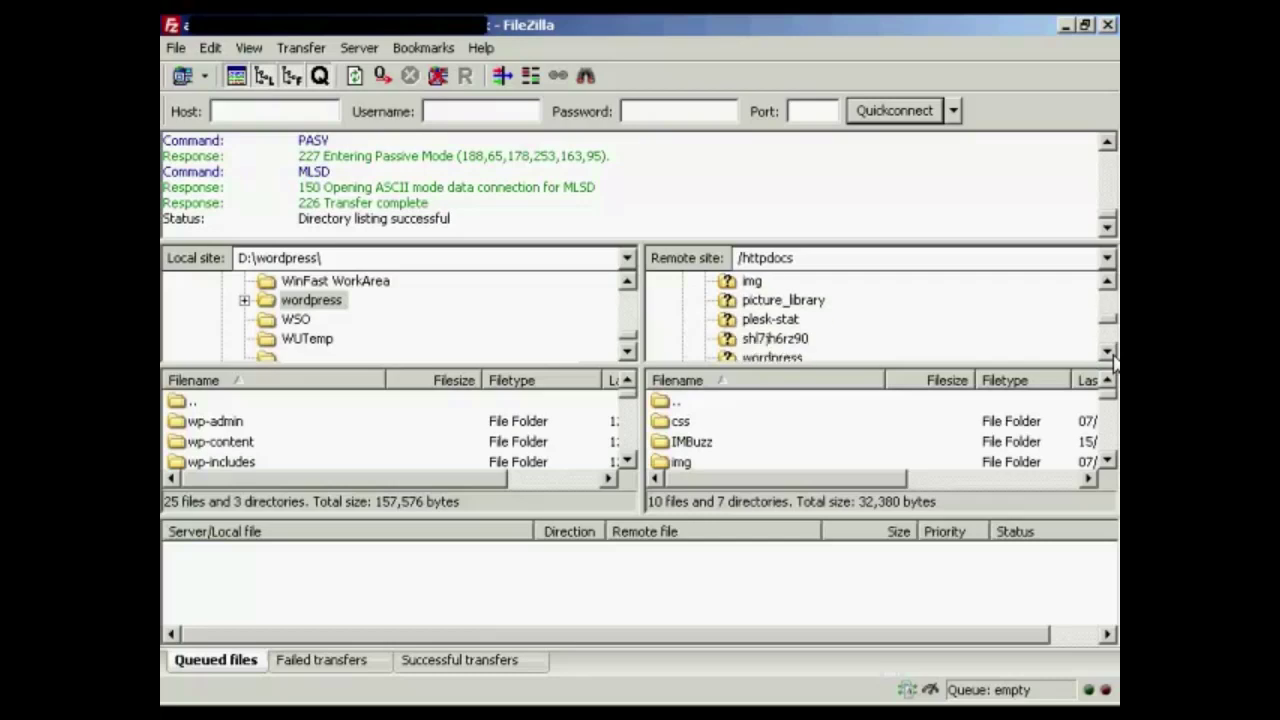
{"action": "left_click", "coordinate": [1107, 352]}
{"action": "left_click", "coordinate": [1107, 352]}
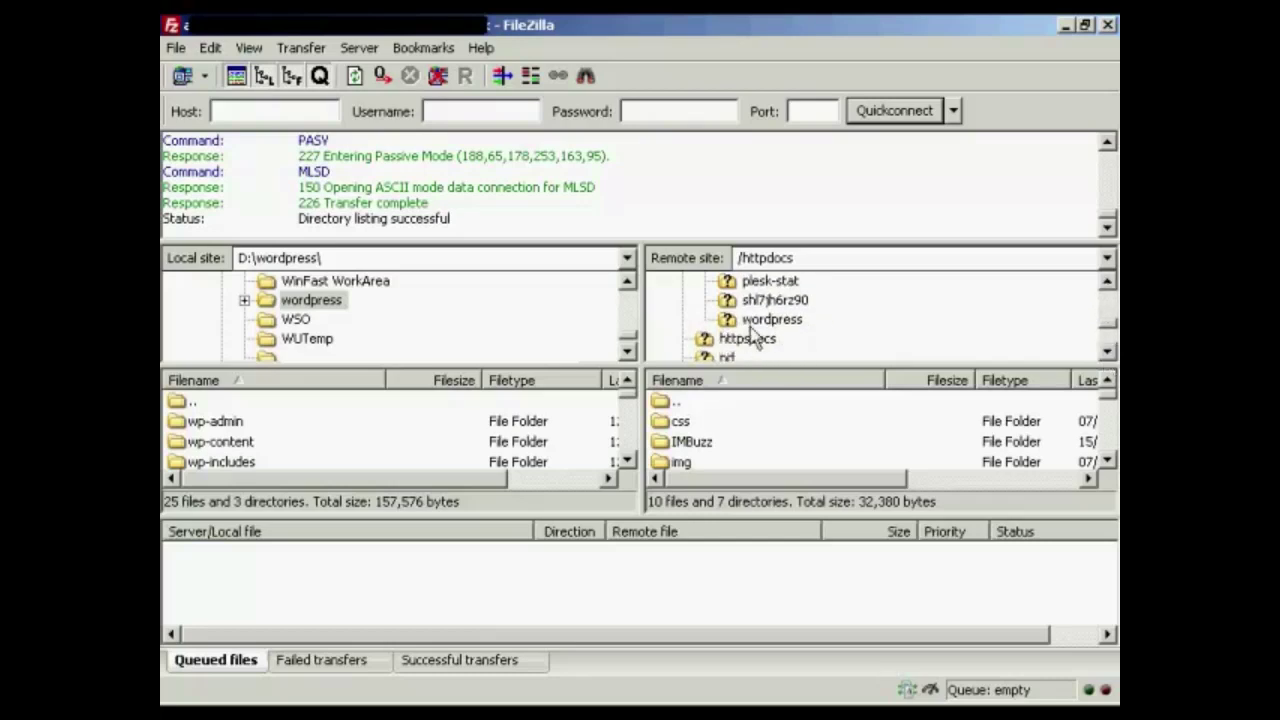
{"action": "left_click", "coordinate": [772, 320]}
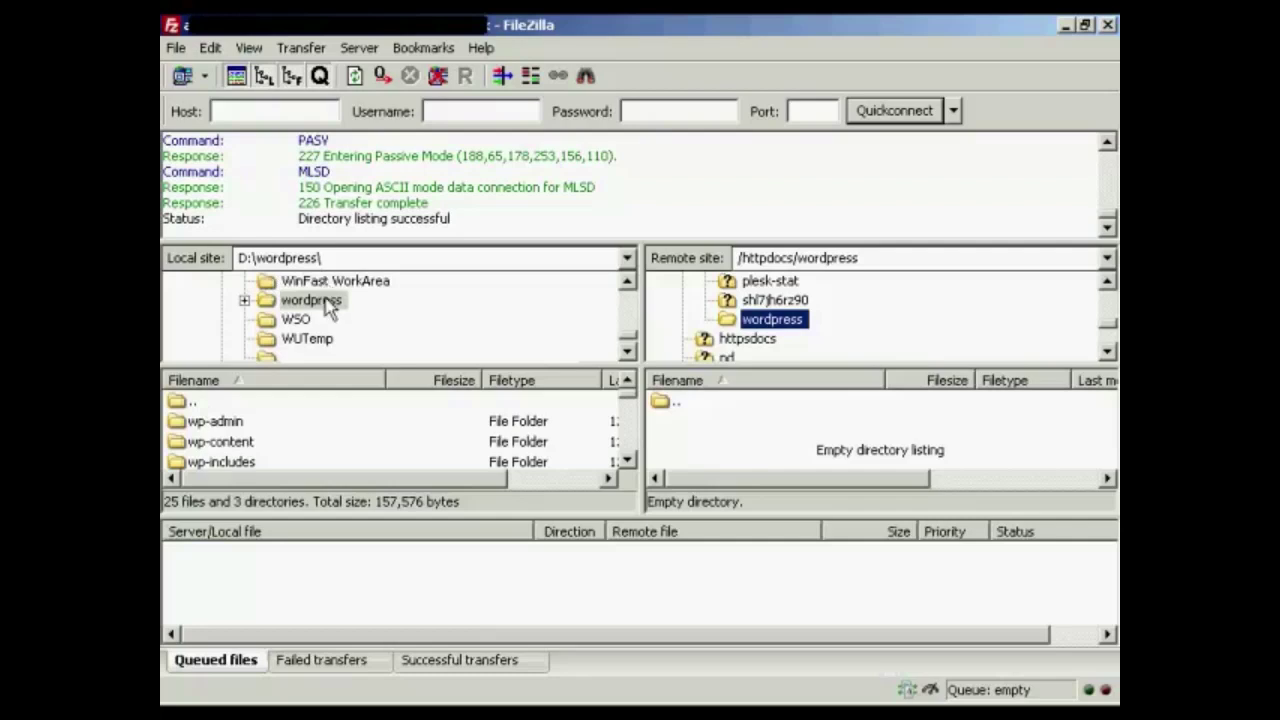
Select all local WordPress items from wp-admin to xmlrpc.php and upload them to /httpdocs/wordpress
{"action": "left_click", "coordinate": [240, 422]}
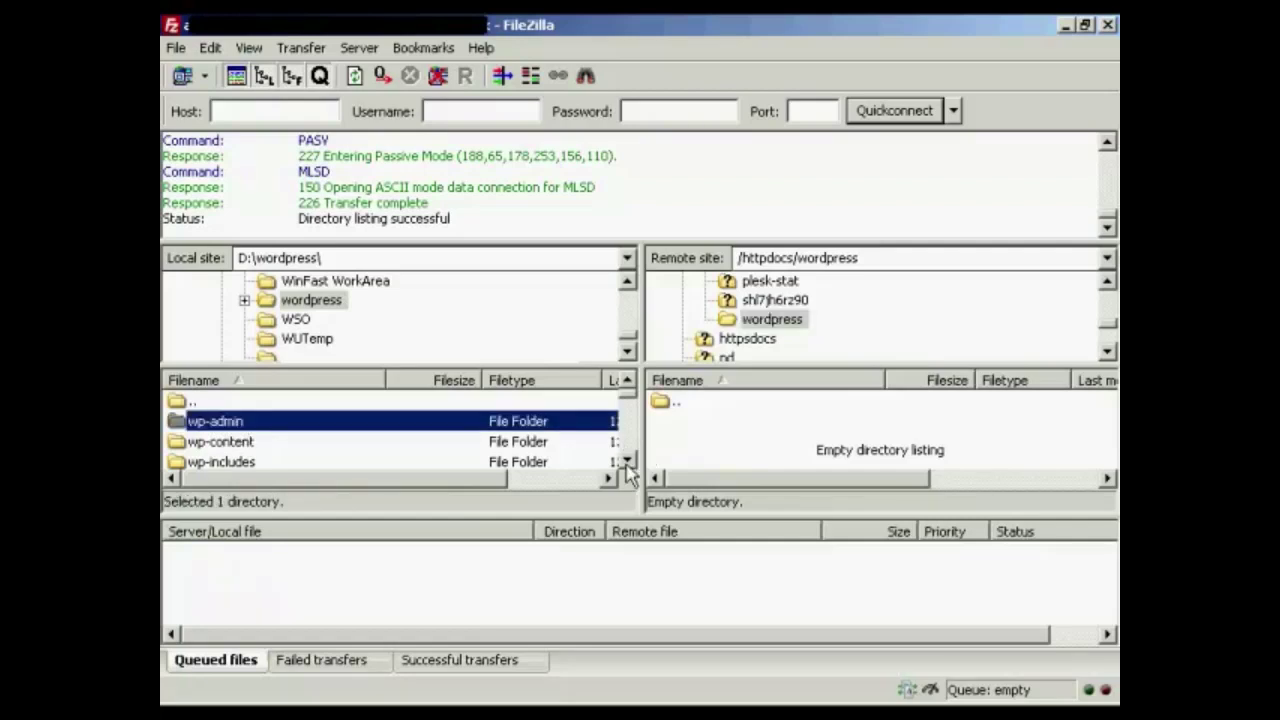
{"action": "scroll", "coordinate": [632, 420], "scroll_direction": "down", "scroll_amount": 3}
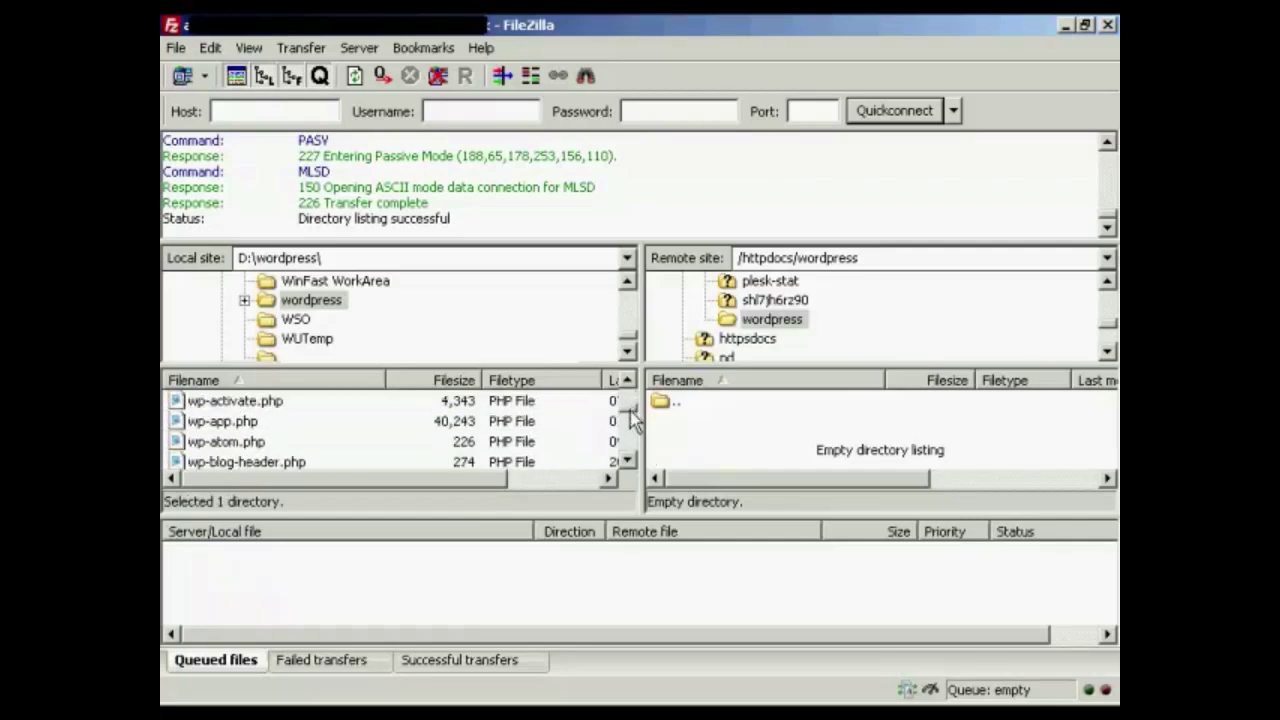
{"action": "scroll", "coordinate": [631, 440], "scroll_direction": "down", "scroll_amount": 5}
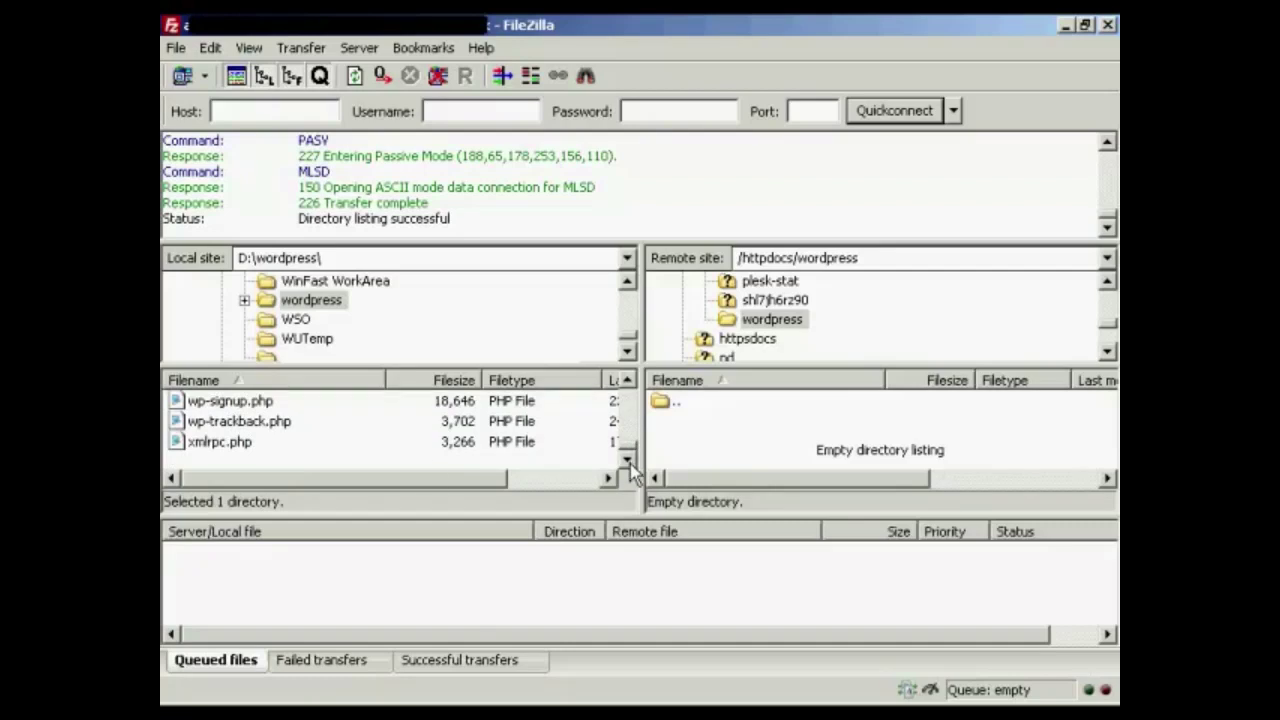
{"action": "left_click", "coordinate": [210, 446], "text": "shift"}
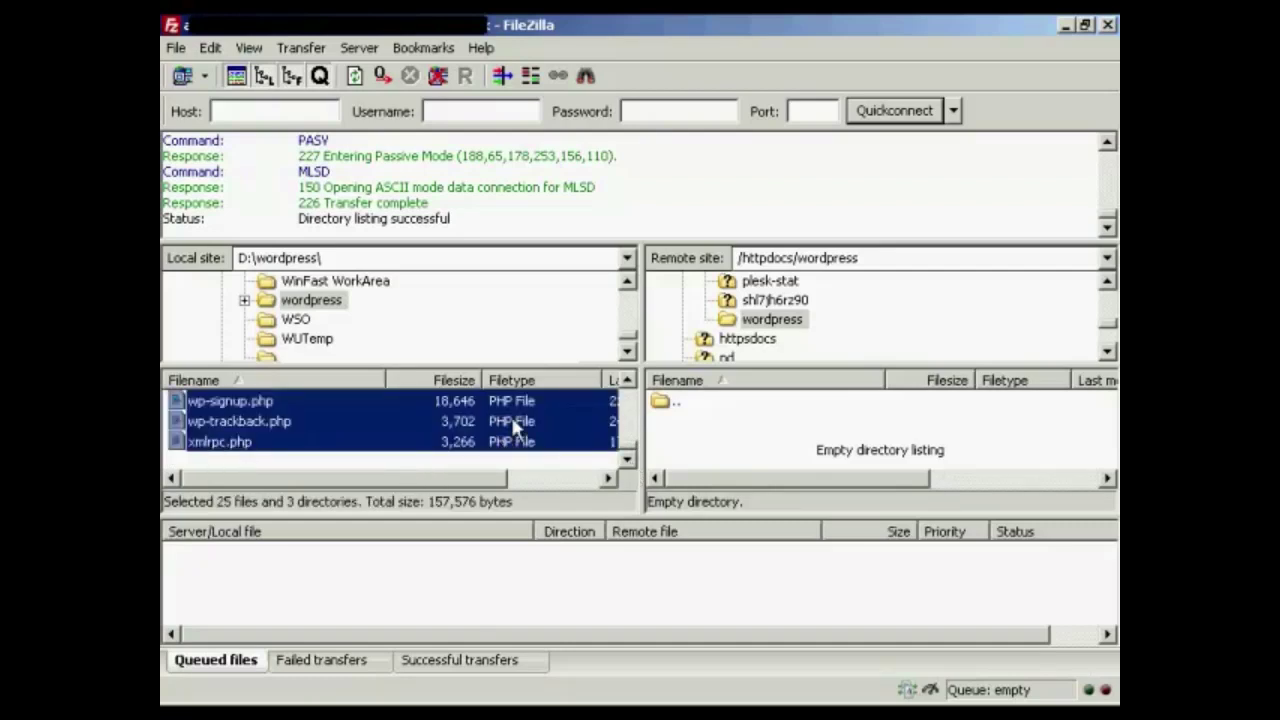
{"action": "right_click", "coordinate": [555, 412]}
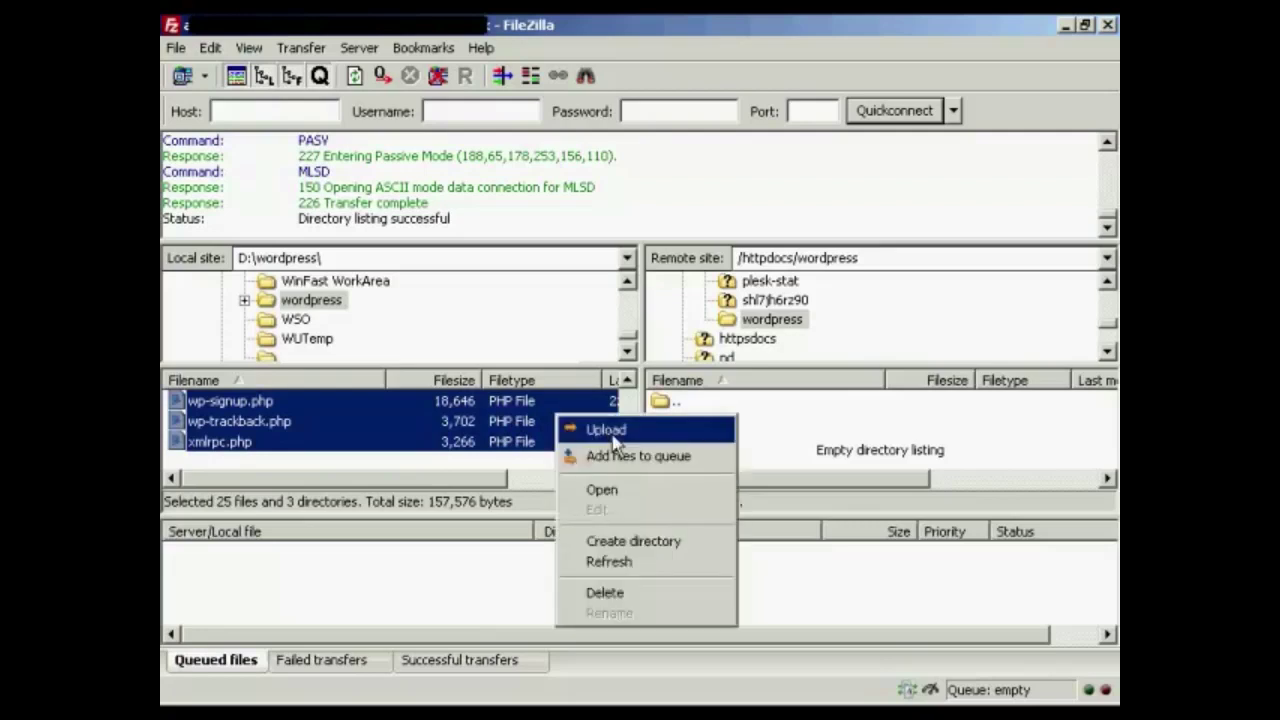
{"action": "left_click", "coordinate": [606, 430]}
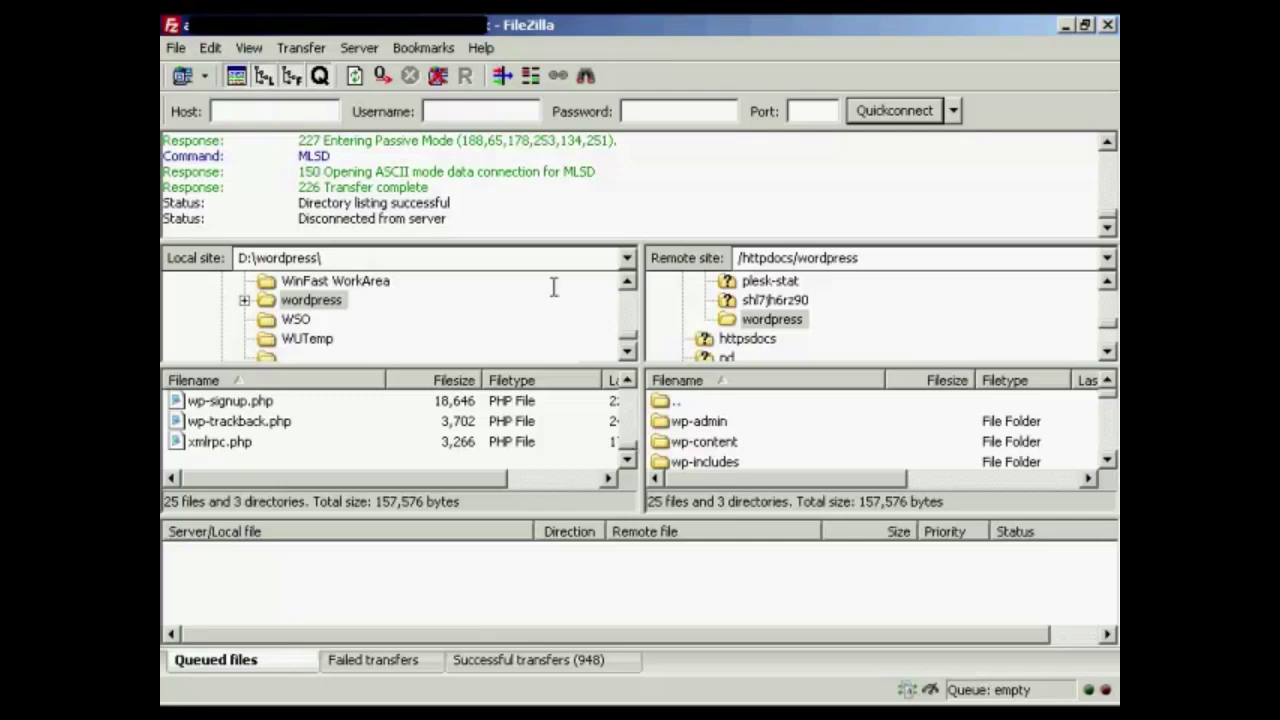
Disconnect from the FTP server and enter 'Sam's Blog' as the site title
{"action": "left_click", "coordinate": [439, 77]}
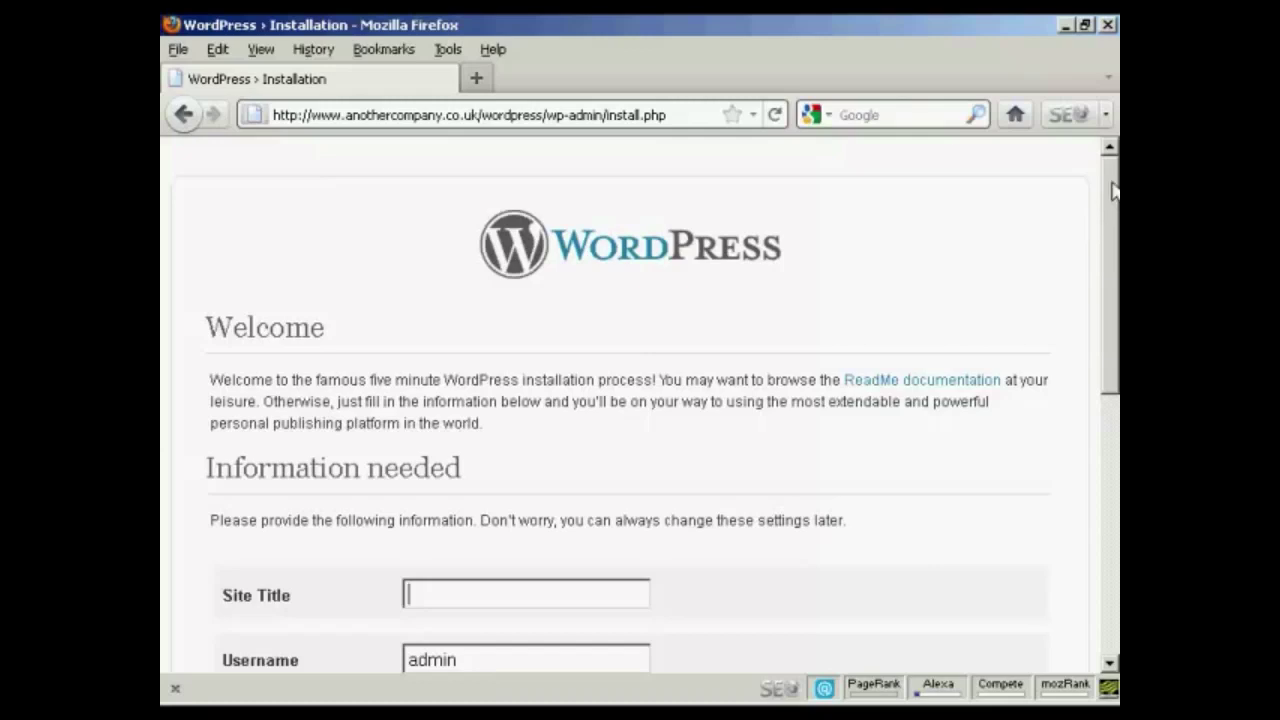
{"action": "left_click_drag", "start_coordinate": [1115, 220], "coordinate": [1112, 395]}
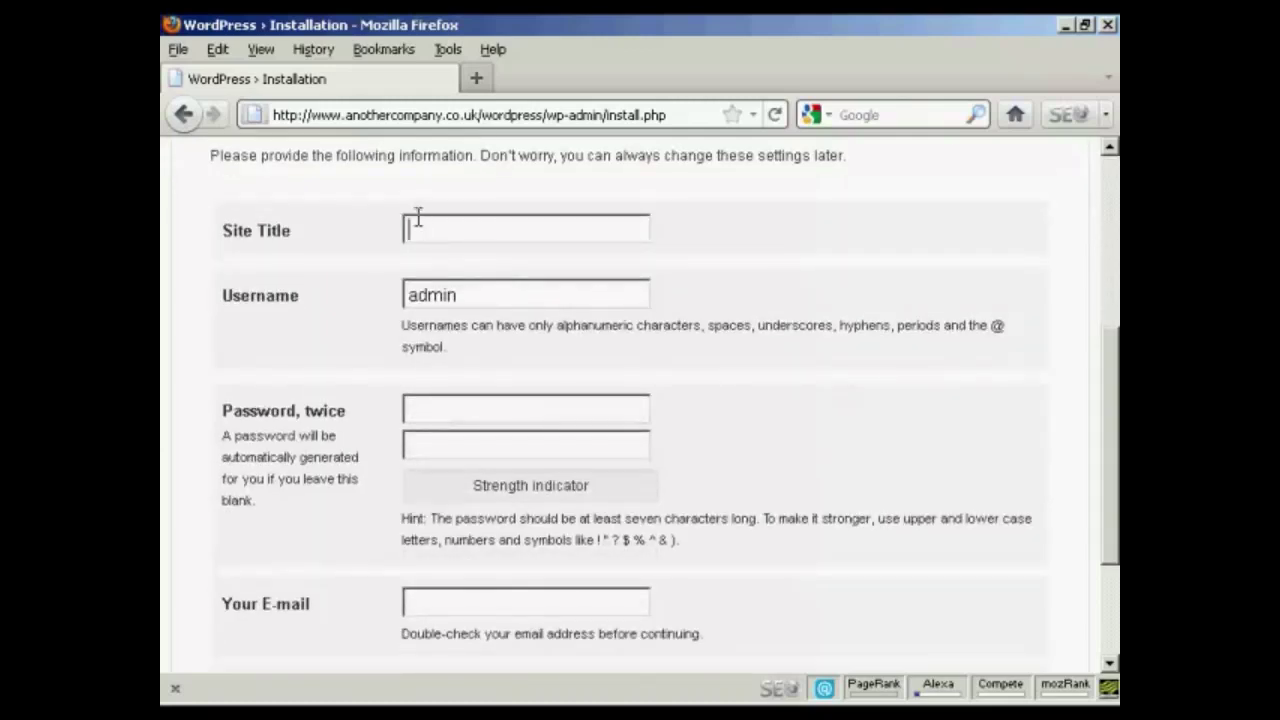
{"action": "type", "text": "Sam's Blog"}
Enter the admin password twice and the admin e-mail, then run the installation
{"action": "left_click", "coordinate": [436, 407]}
{"action": "type", "text": "pas"}
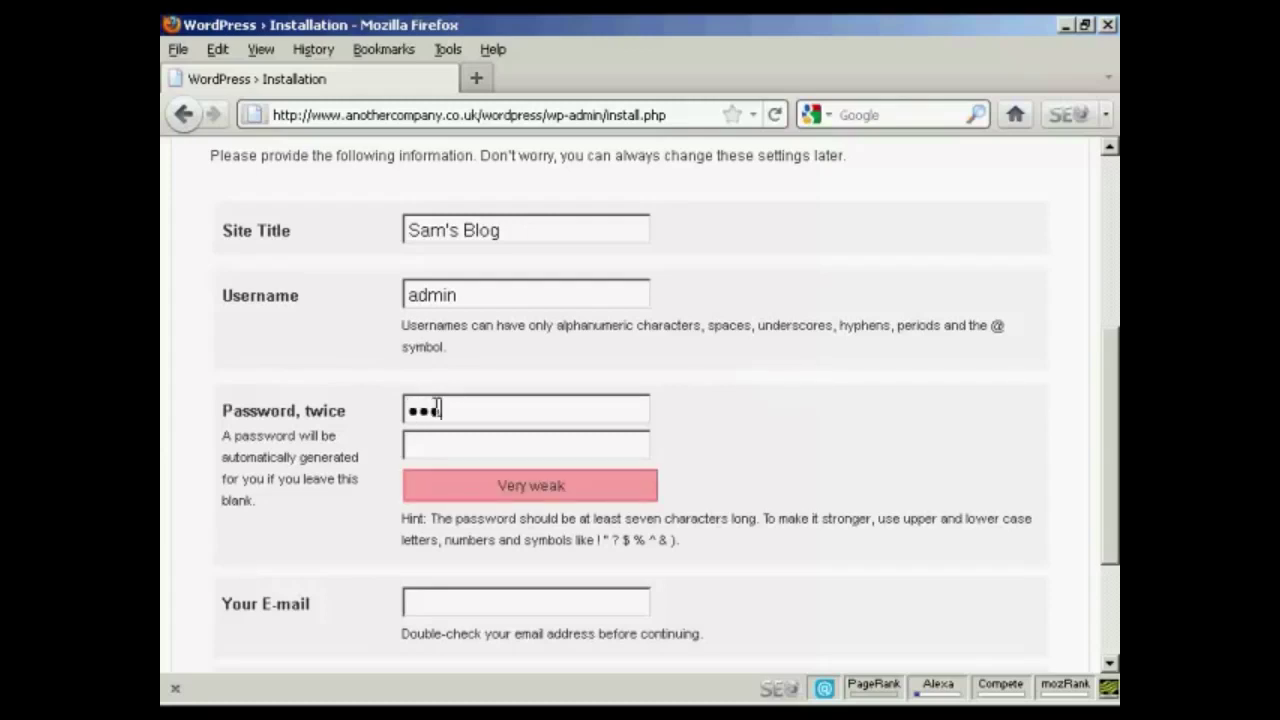
{"action": "type", "text": "sword1"}
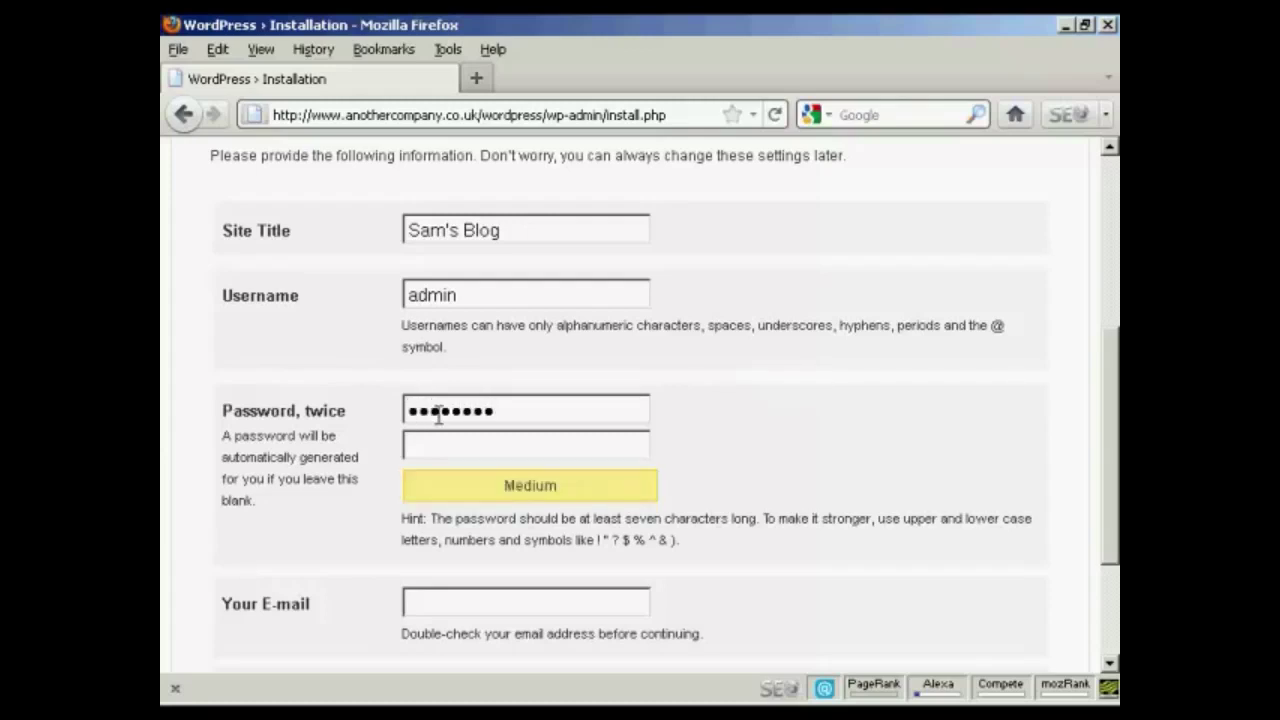
{"action": "left_click", "coordinate": [428, 446]}
{"action": "type", "text": "passwo"}
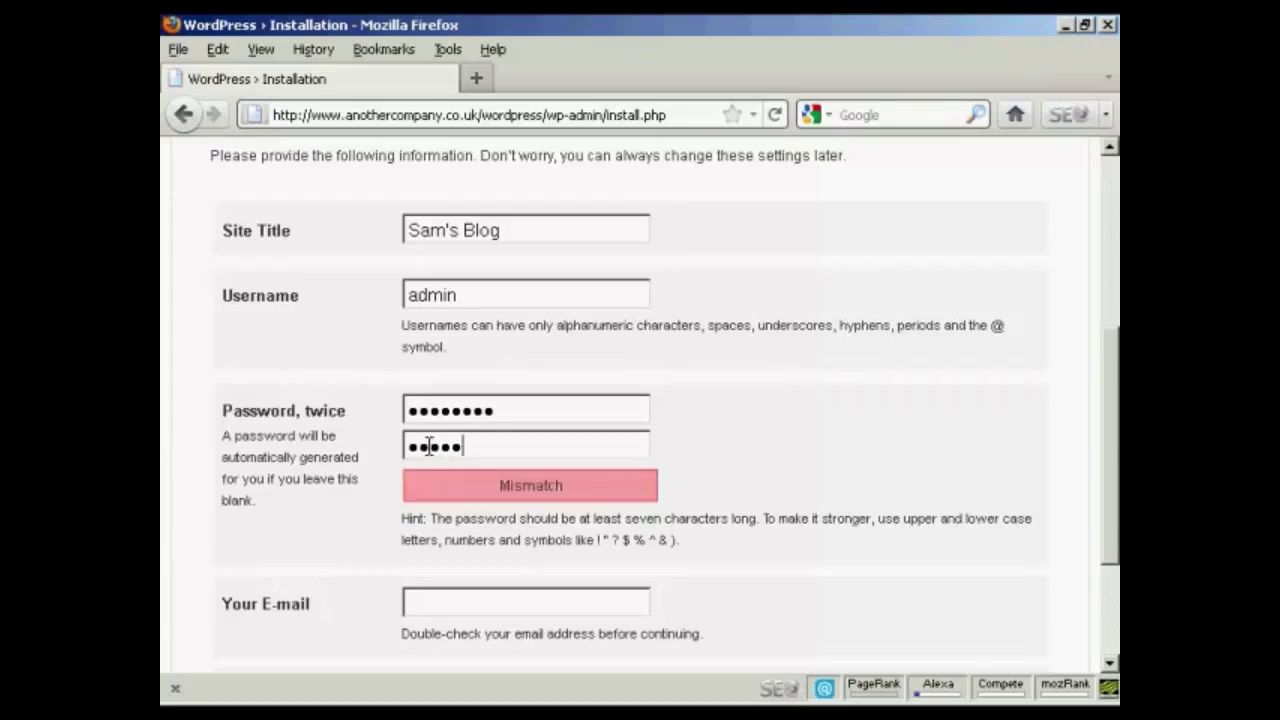
{"action": "type", "text": "rd1"}
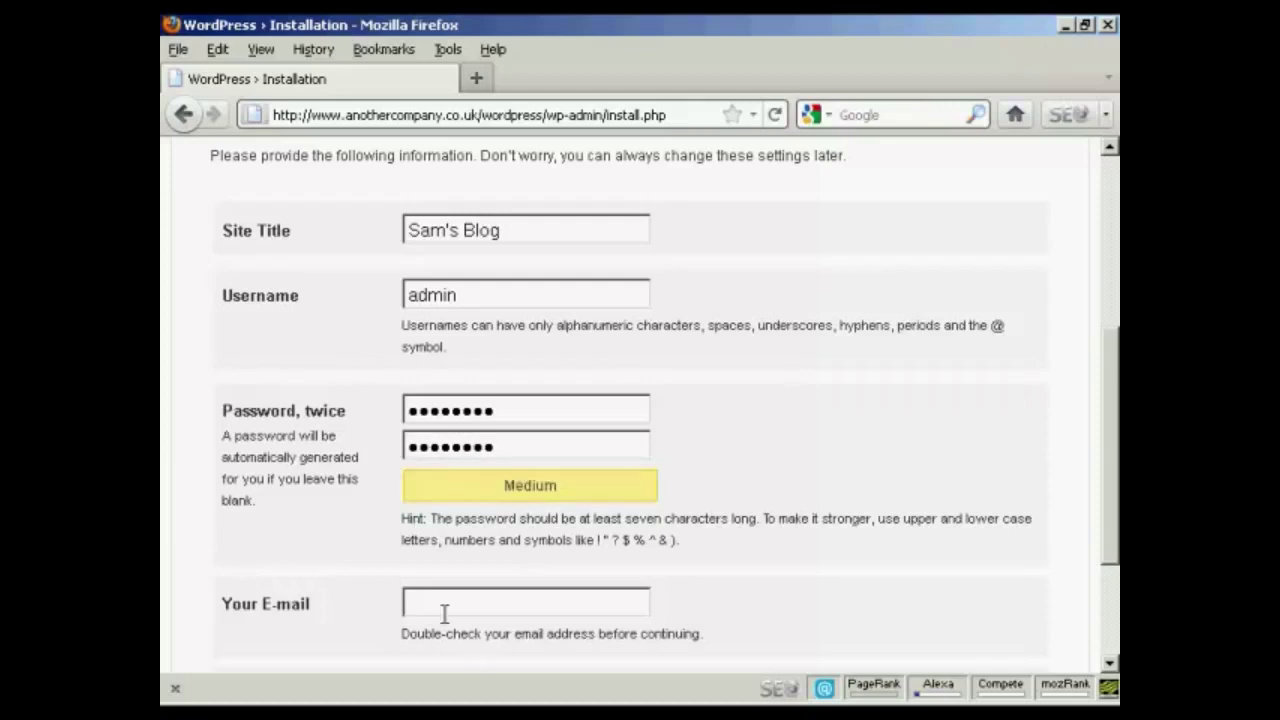
{"action": "left_click", "coordinate": [431, 600]}
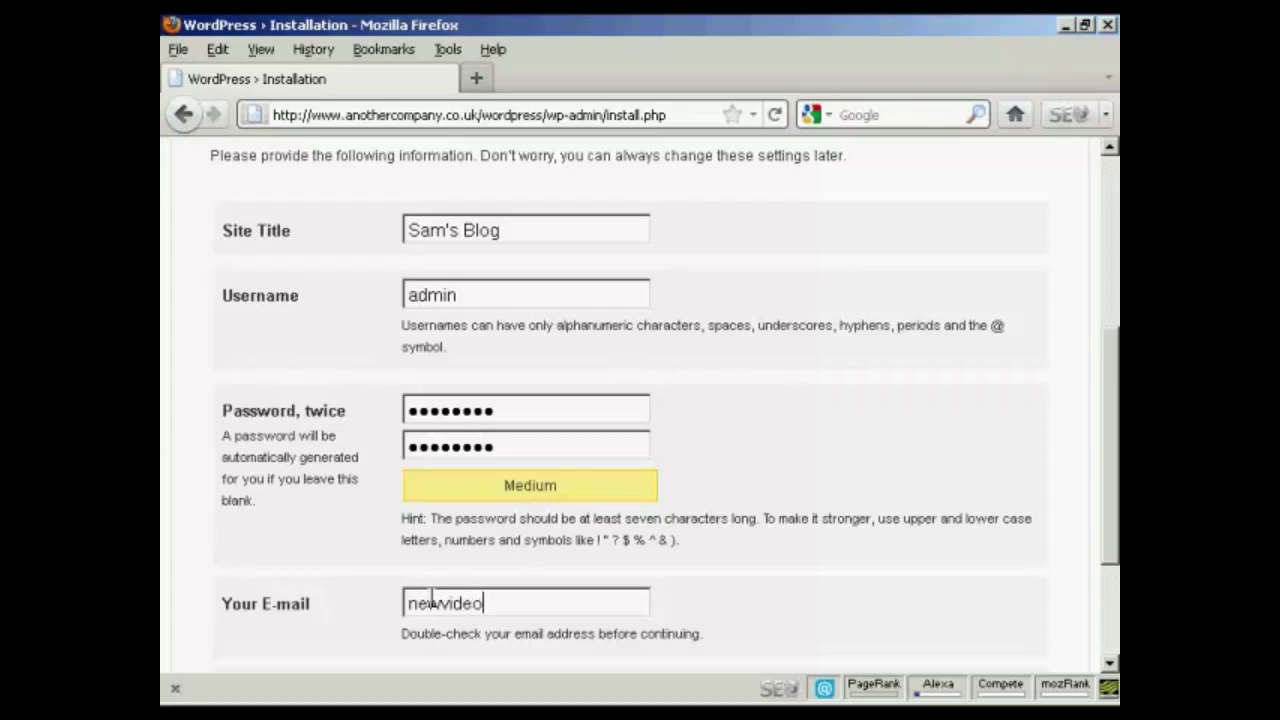
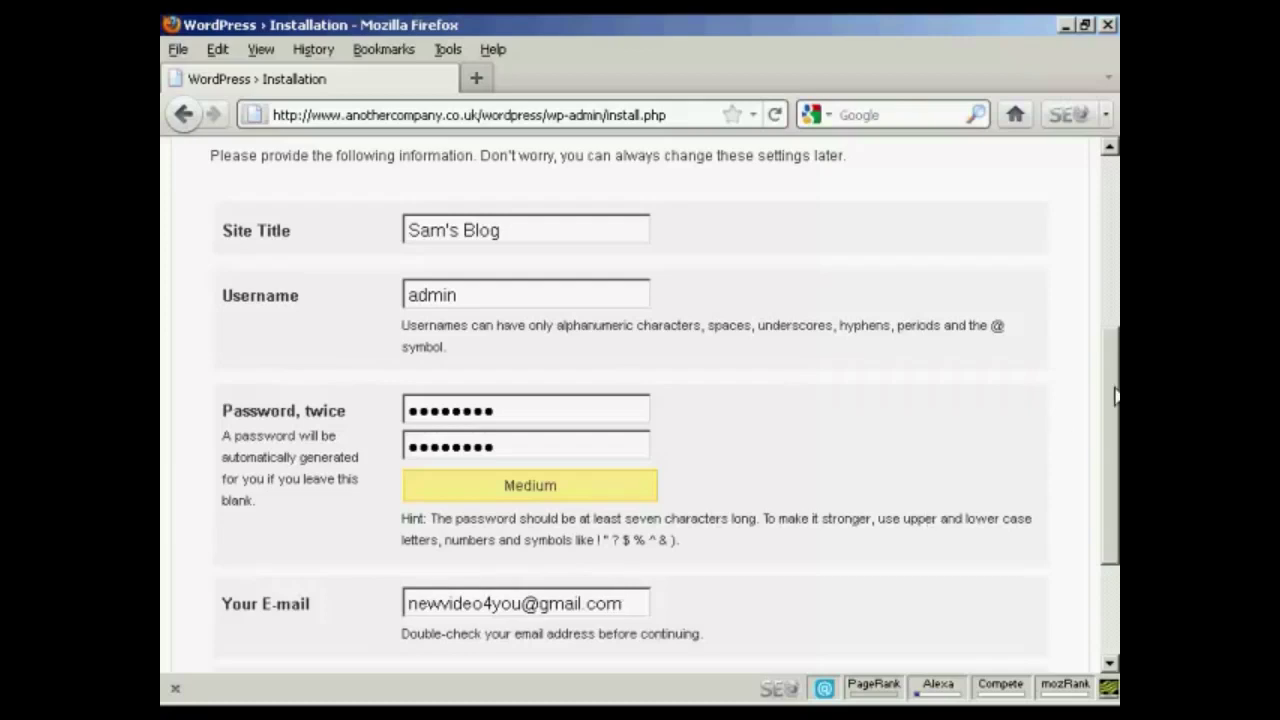
{"action": "left_click_drag", "start_coordinate": [1115, 388], "coordinate": [1115, 472]}
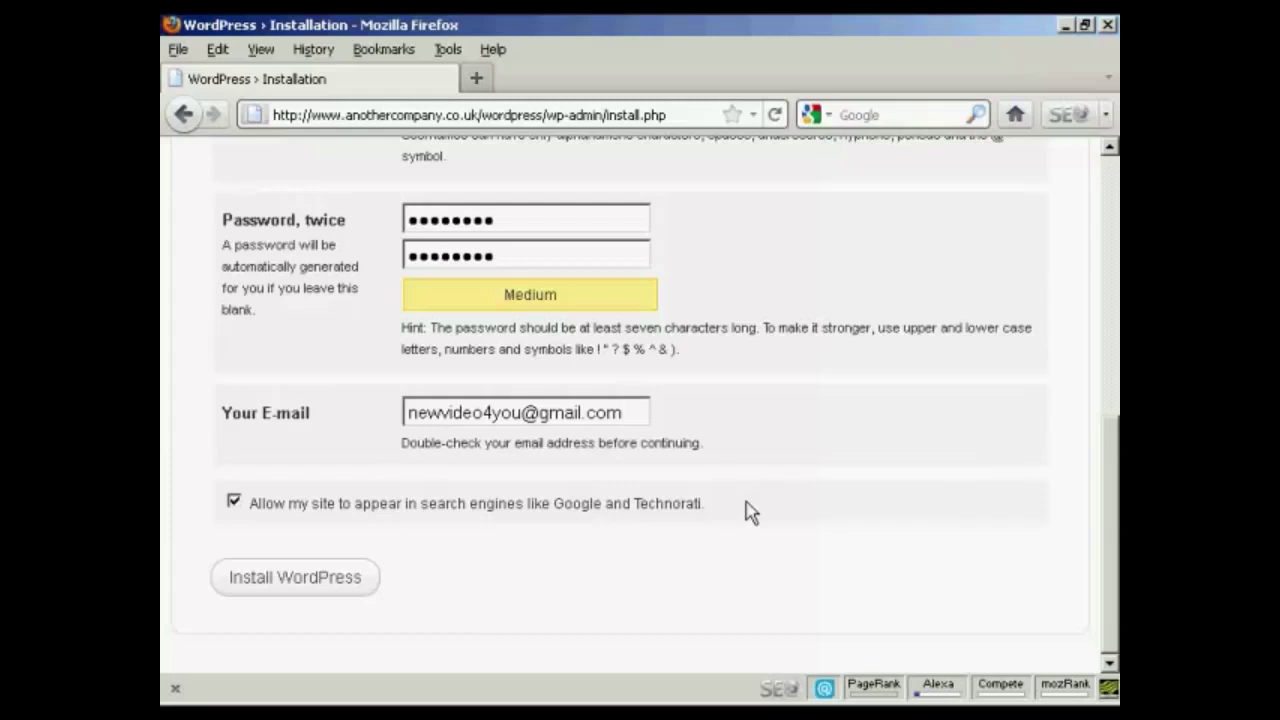
{"action": "left_click", "coordinate": [302, 588]}
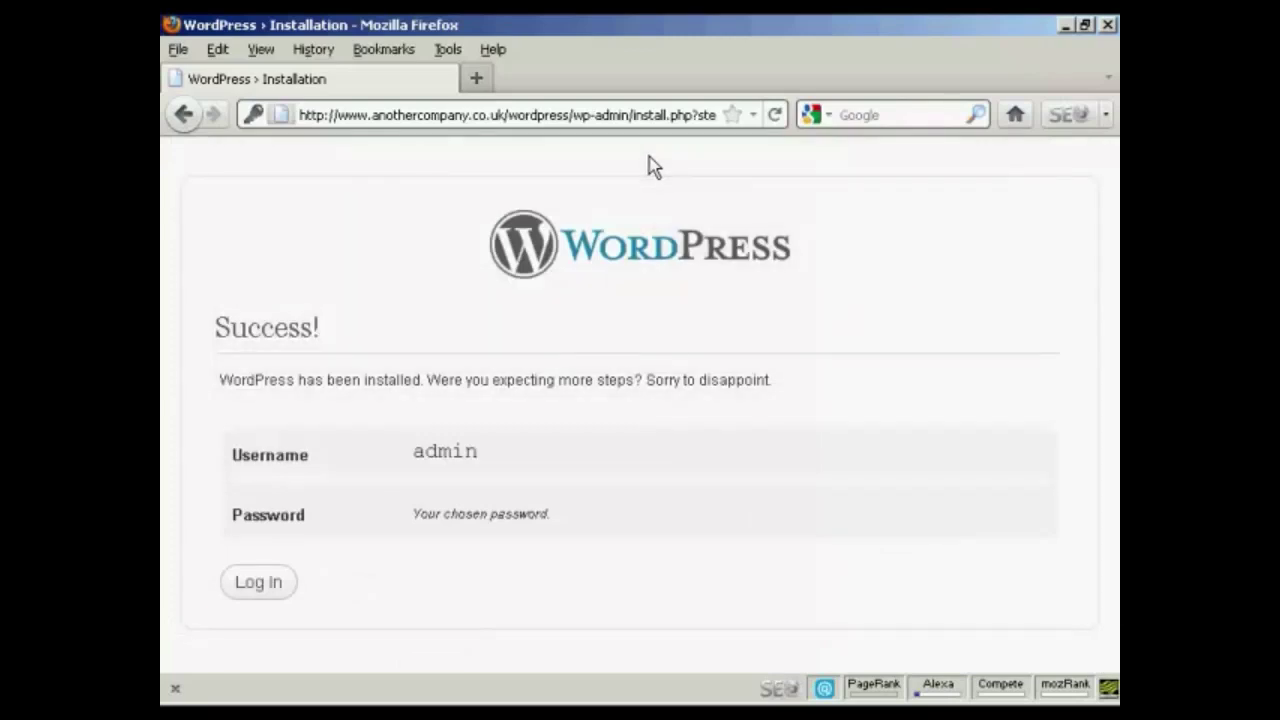
Log in to the Sam's Blog dashboard as admin with the chosen password
{"action": "left_click", "coordinate": [265, 590]}
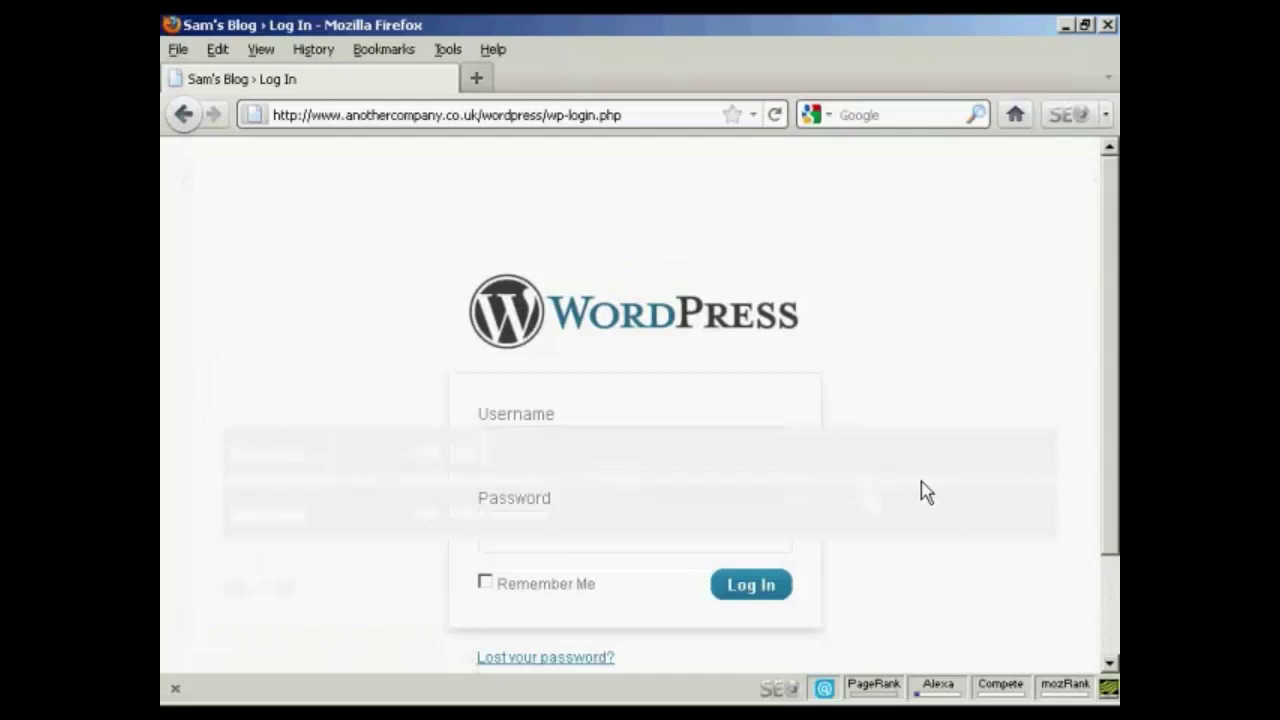
{"action": "type", "text": "admin"}
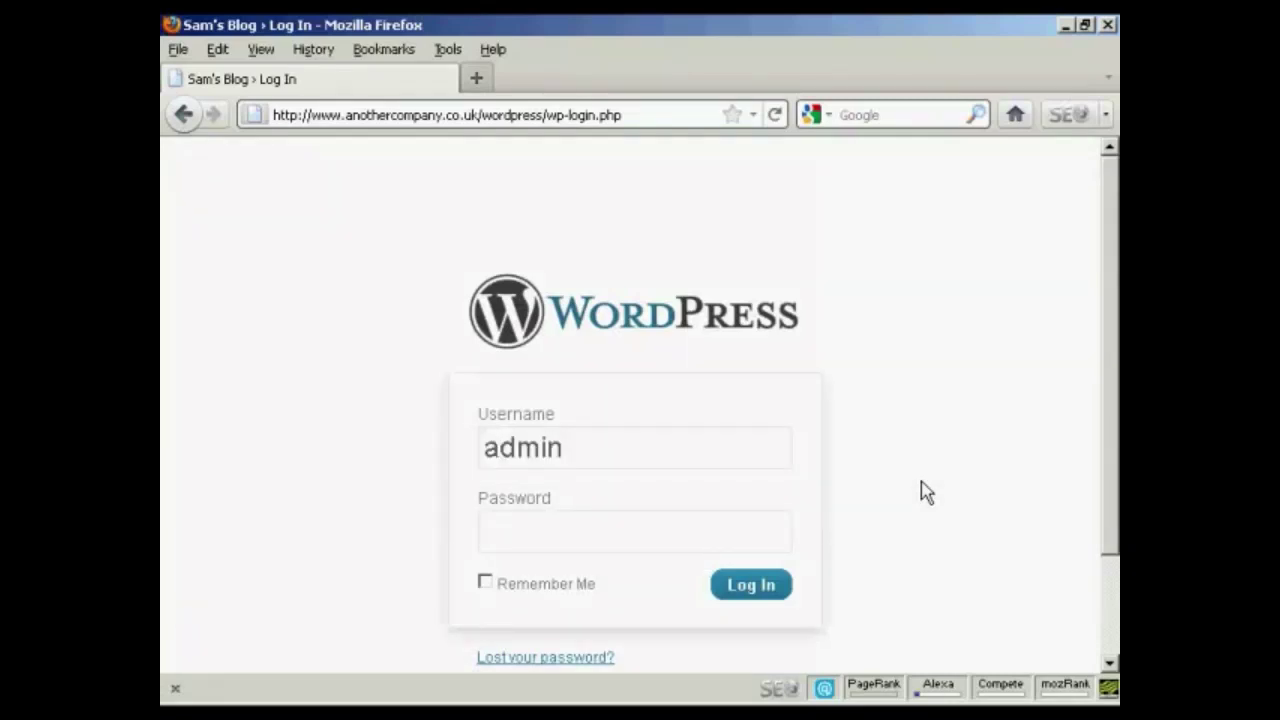
{"action": "key", "text": "Tab"}
{"action": "type", "text": "********"}
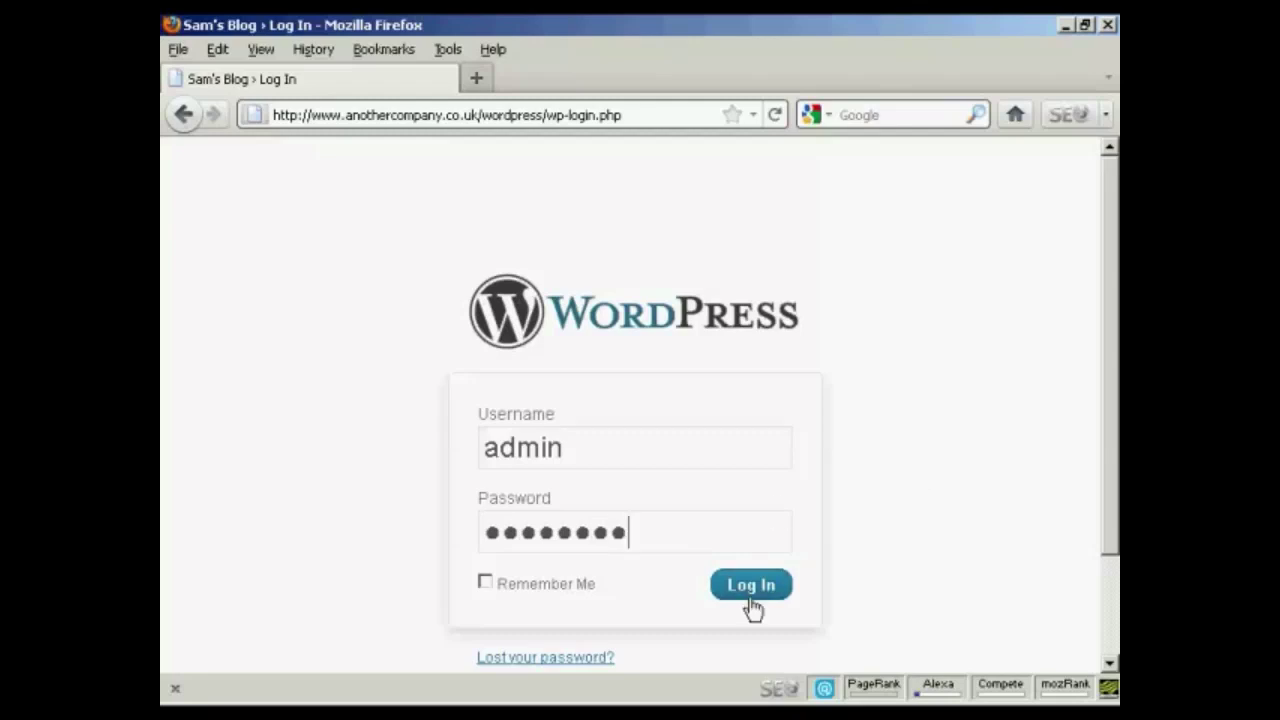
{"action": "left_click", "coordinate": [750, 600]}
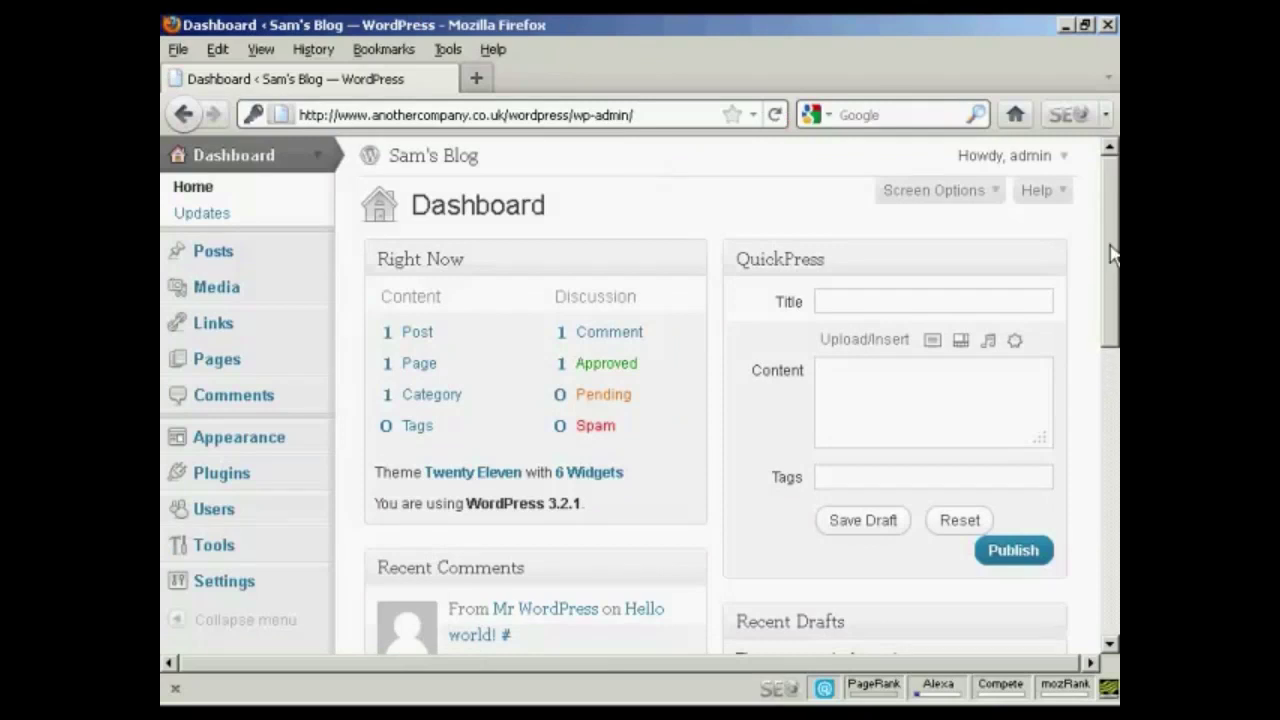
Log out of admin, then trim wp-login.php?loggedout=true from the URL to load the blog
{"action": "left_click", "coordinate": [1063, 160]}
{"action": "left_click", "coordinate": [998, 226]}
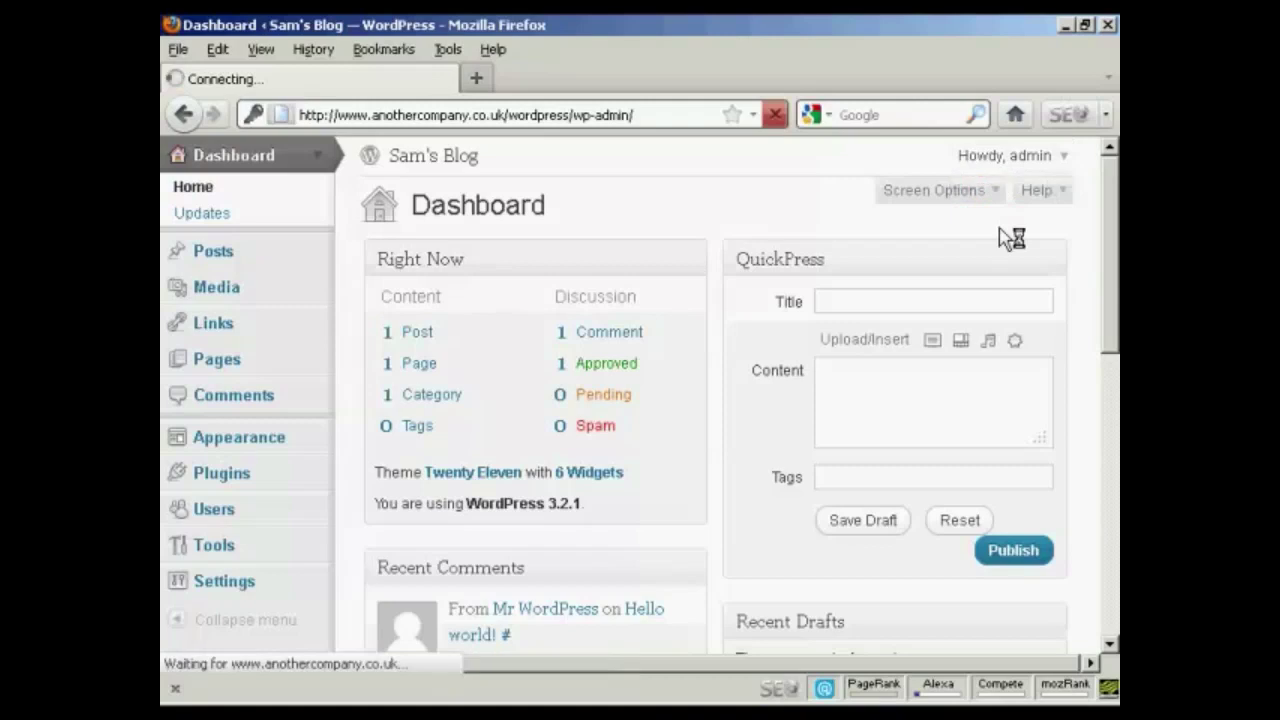
{"action": "left_click", "coordinate": [546, 115]}
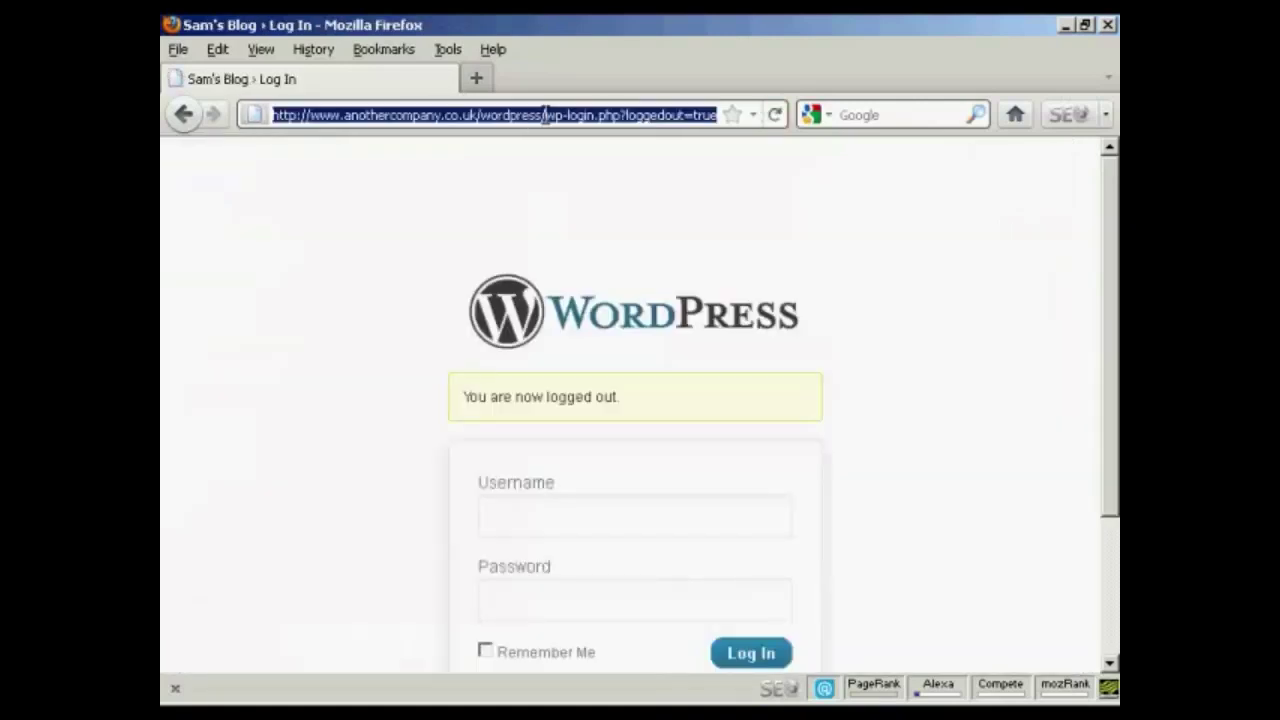
{"action": "left_click", "coordinate": [546, 115]}
{"action": "left_click_drag", "start_coordinate": [546, 115], "coordinate": [750, 120]}
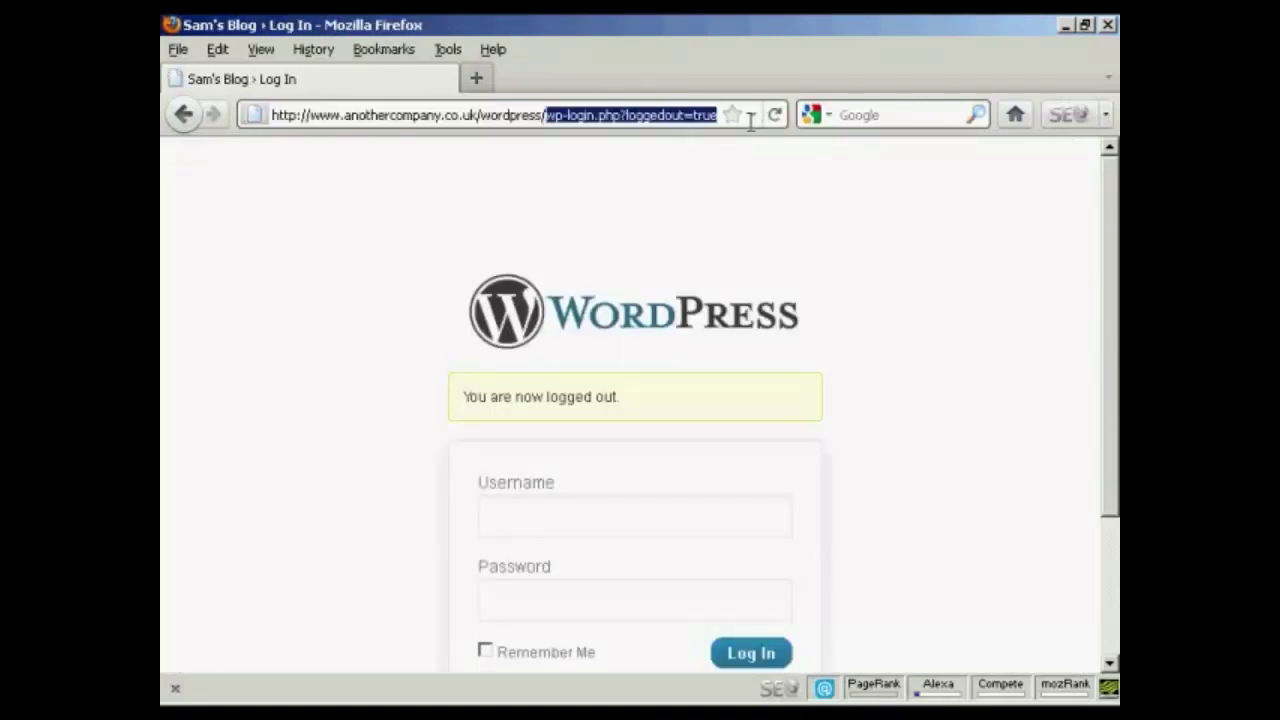
{"action": "key", "text": "BackSpace"}
{"action": "key", "text": "Return"}
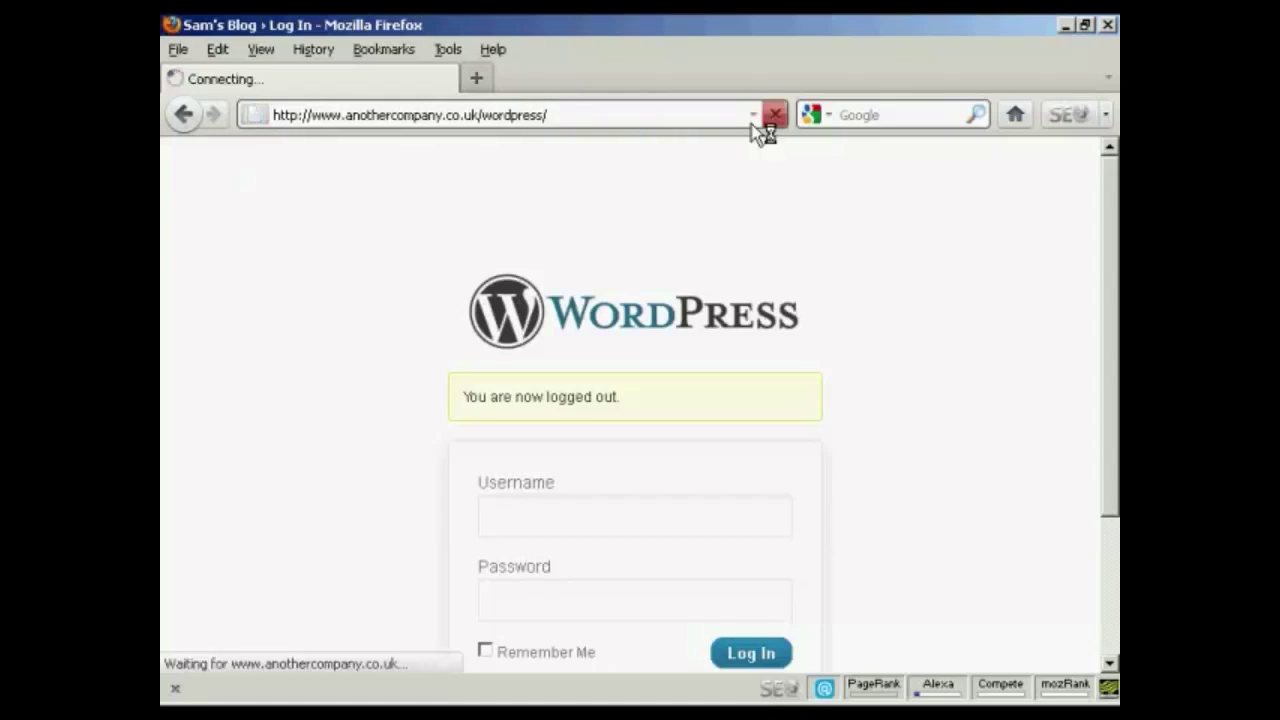